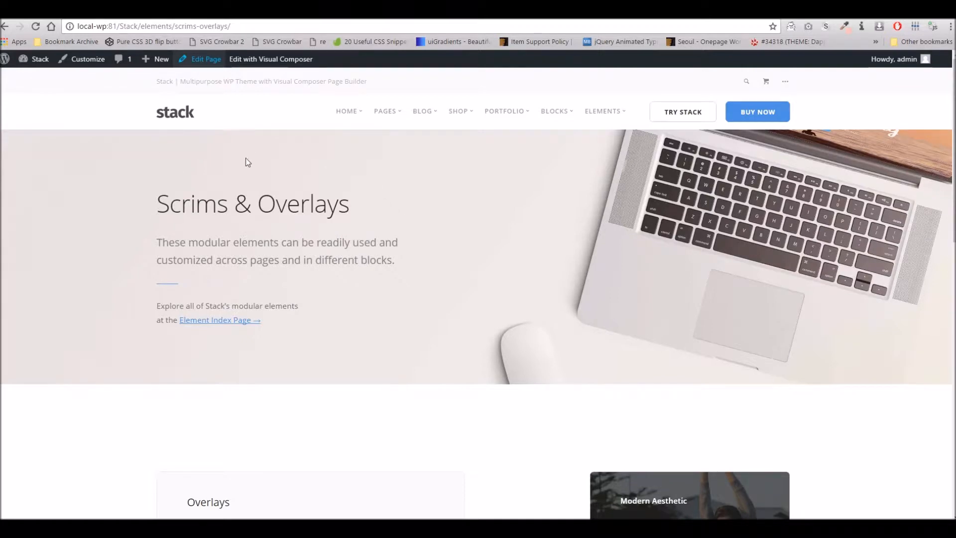
Examine the overlay and scrim example boxes on the live Scrims & Overlays page
triple_click(170, 200)
click(257, 196)
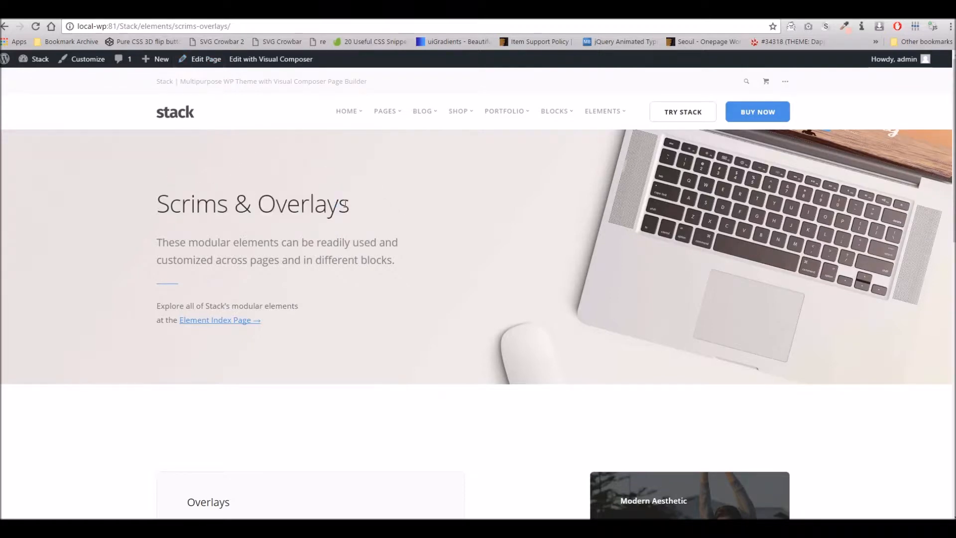
scroll(360, 208, down, 5)
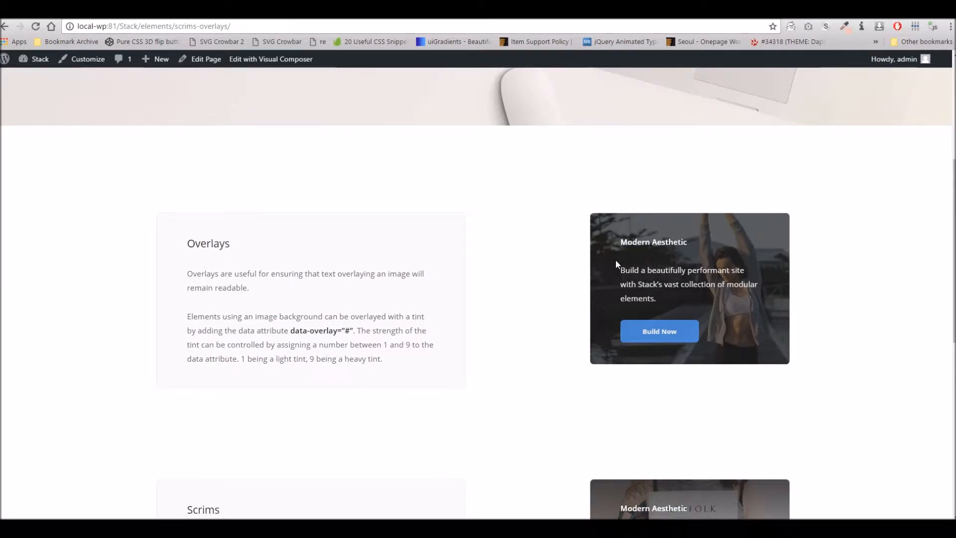
drag(614, 226, 629, 271)
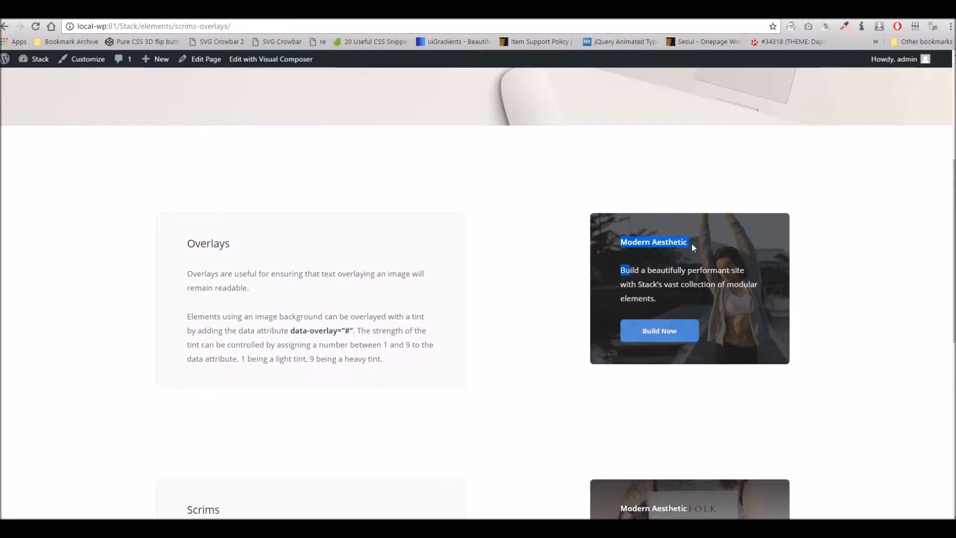
click(613, 236)
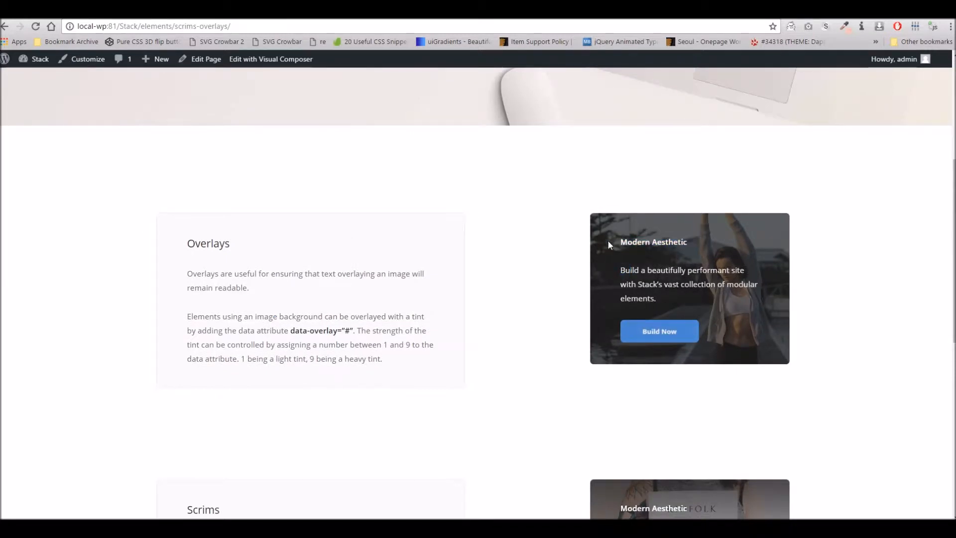
scroll(640, 366, down, 6)
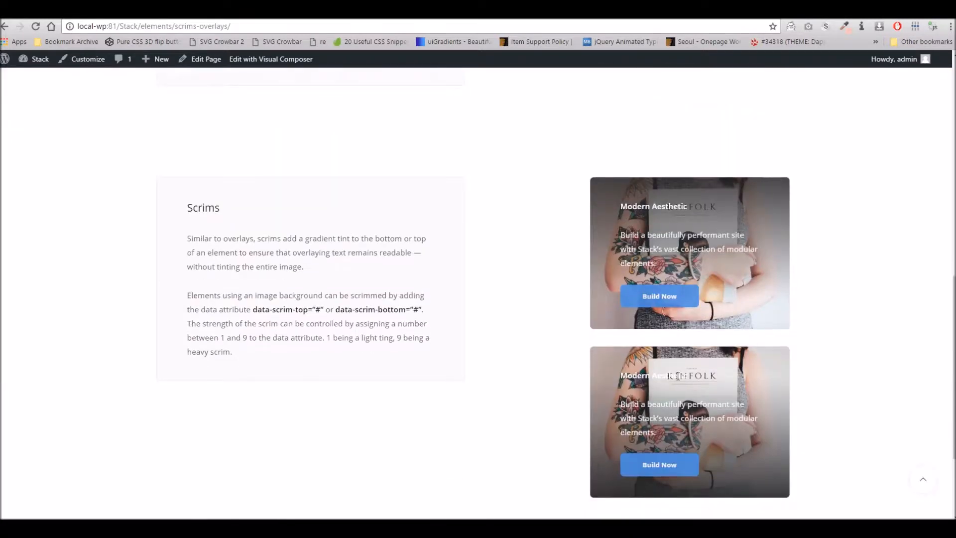
scroll(644, 243, up, 10)
scroll(650, 270, down, 3)
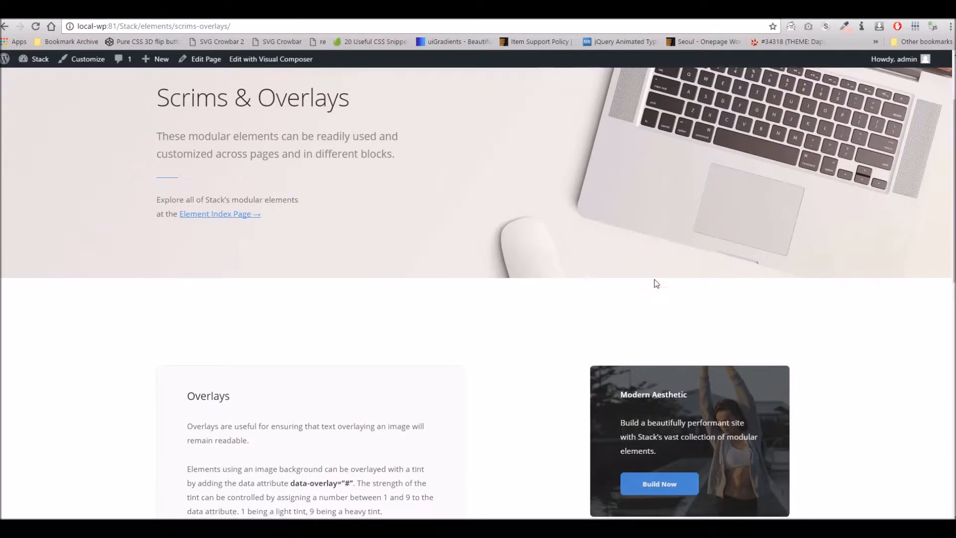
scroll(687, 333, down, 1)
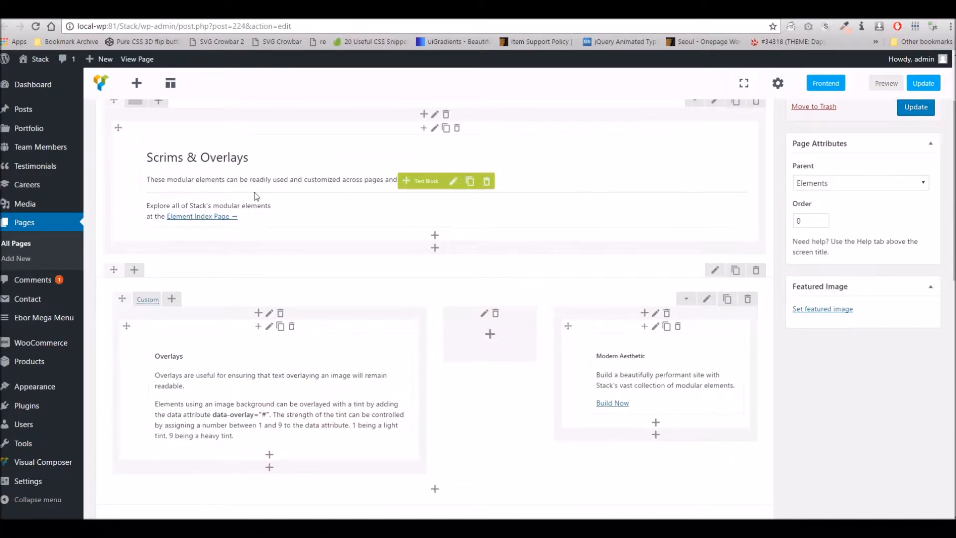
Add a new section at the end of the page and place a row with two equal columns inside it
scroll(322, 350, down, 2)
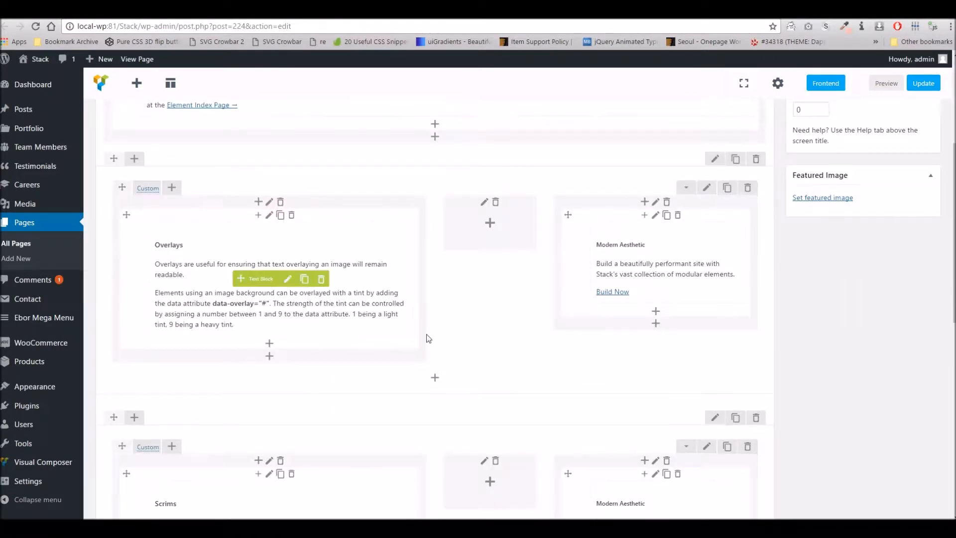
scroll(423, 335, down, 3)
scroll(350, 305, down, 6)
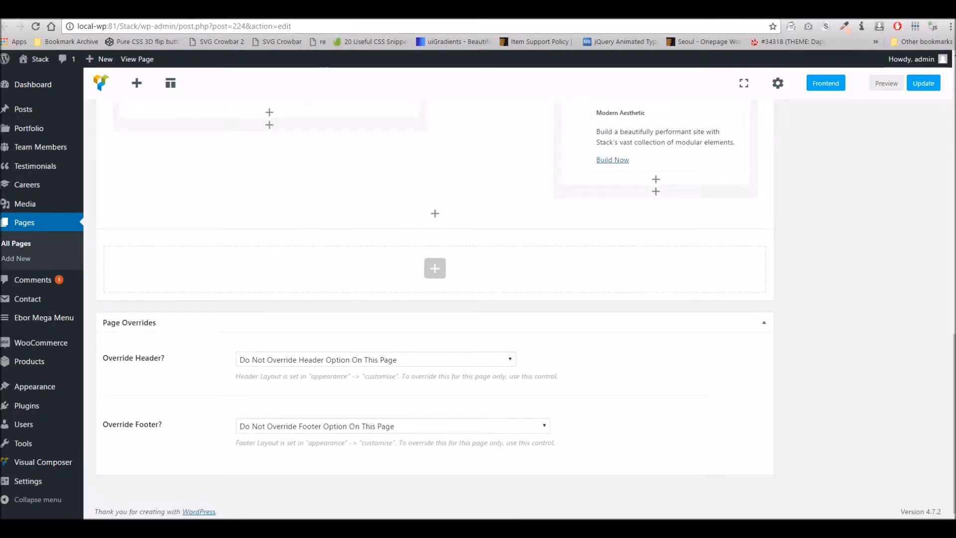
click(442, 271)
click(534, 175)
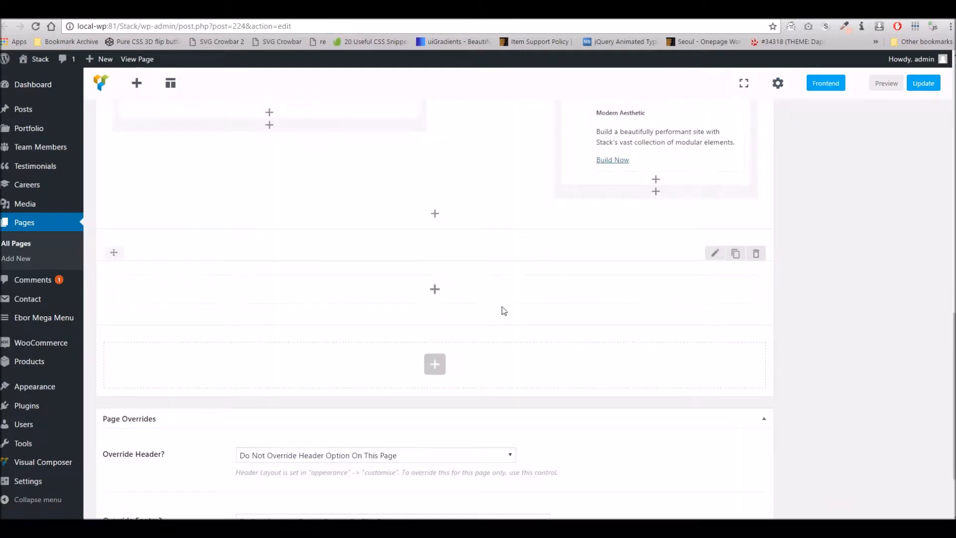
click(436, 292)
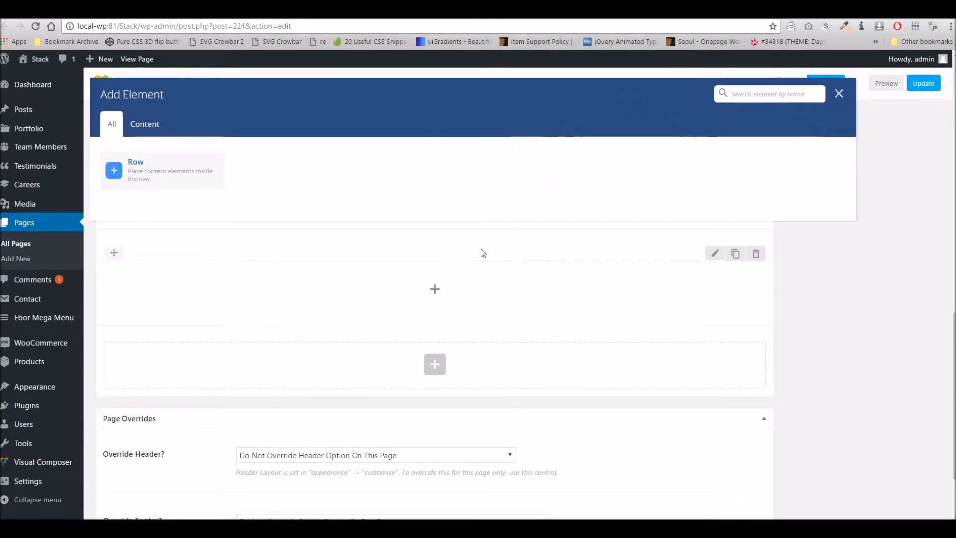
click(165, 160)
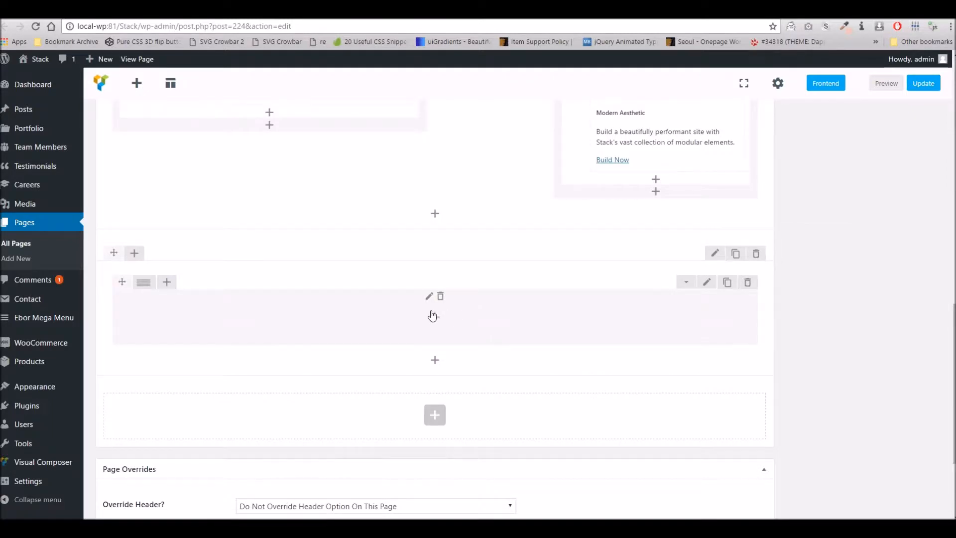
mouse_move(143, 283)
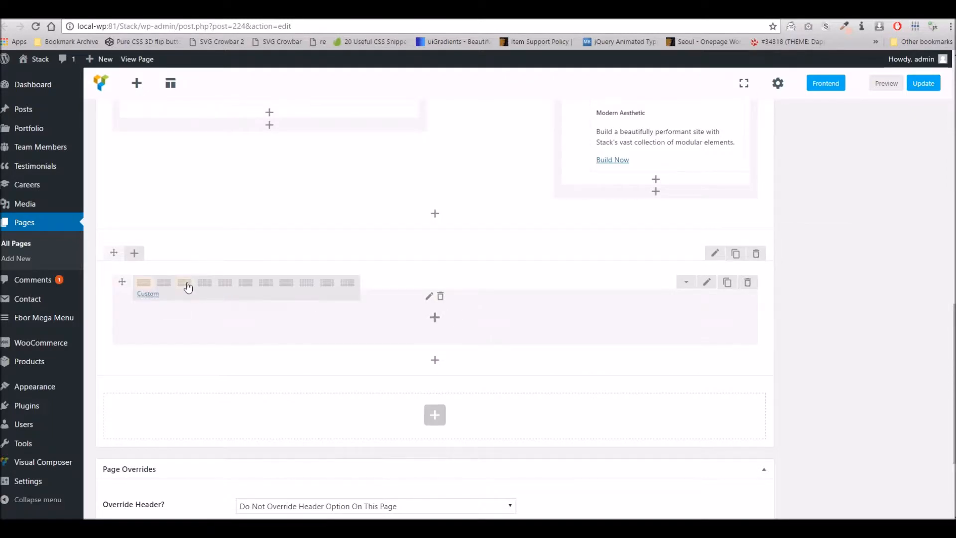
click(165, 283)
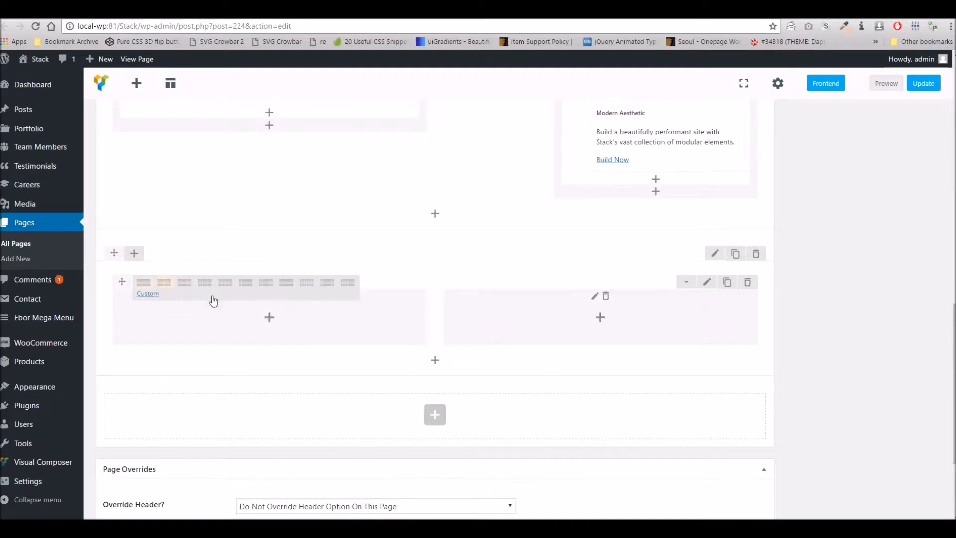
Add a Boxed Content element with Regular Padding to the first column of the new row
click(269, 318)
text(b)
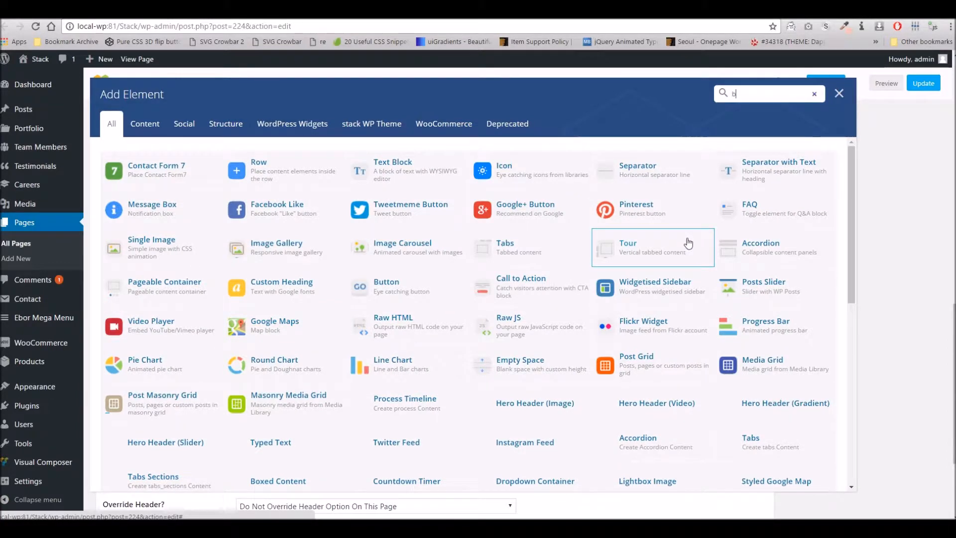
text(ox)
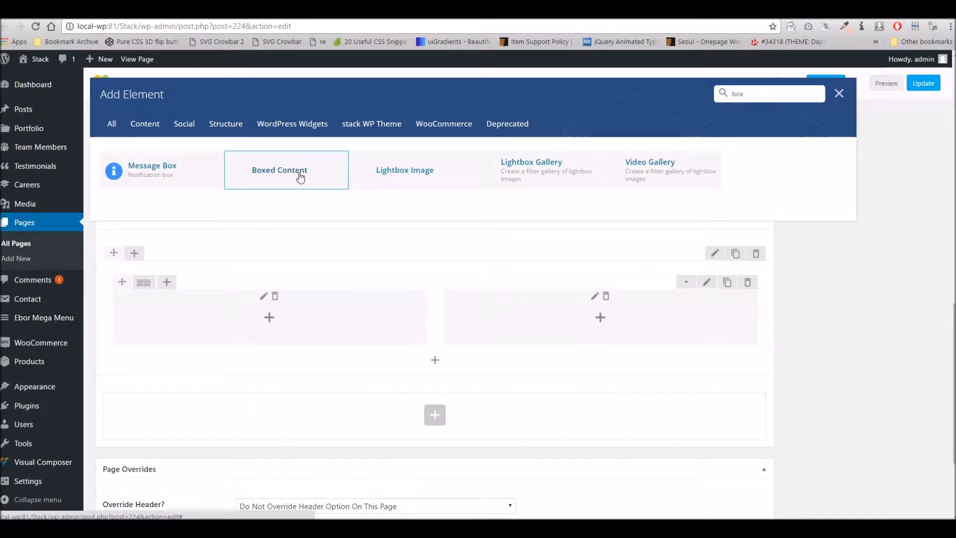
click(300, 178)
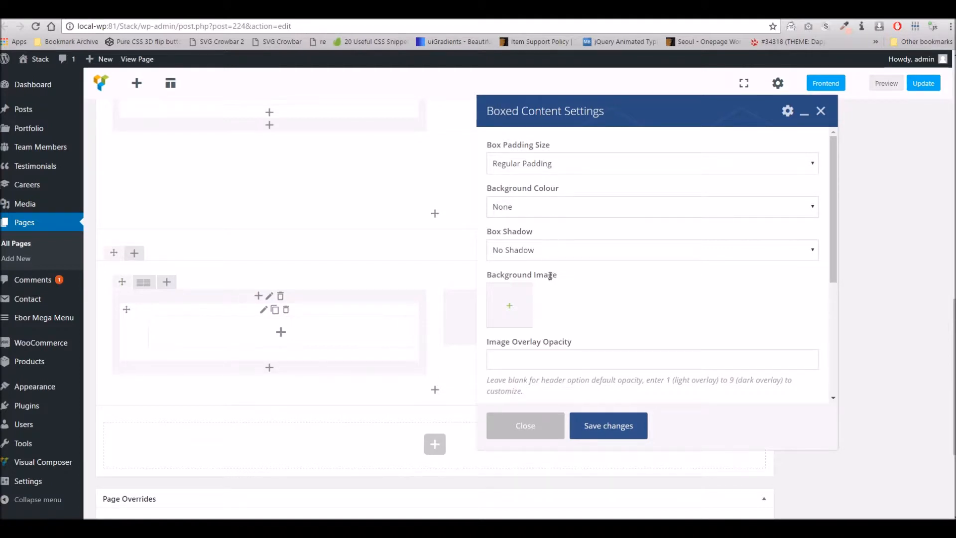
click(525, 166)
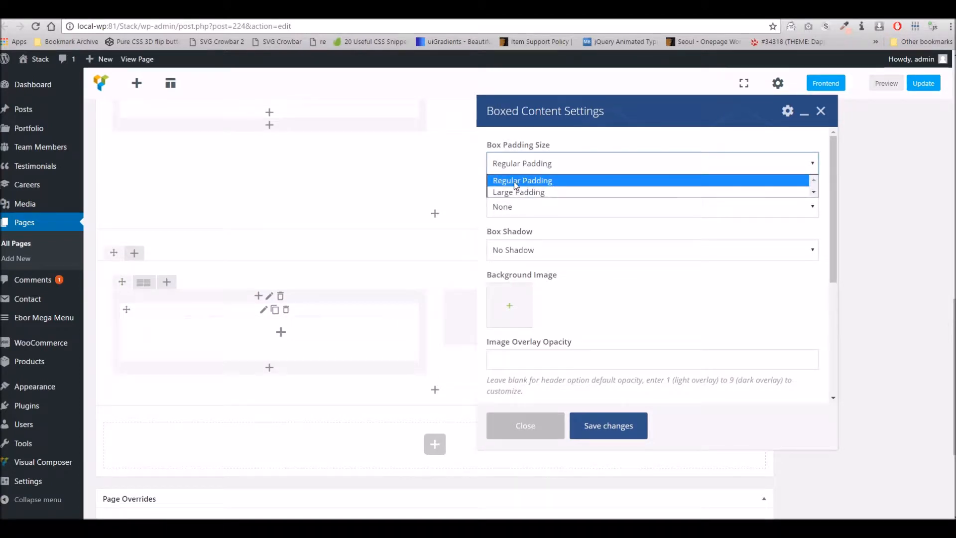
click(517, 182)
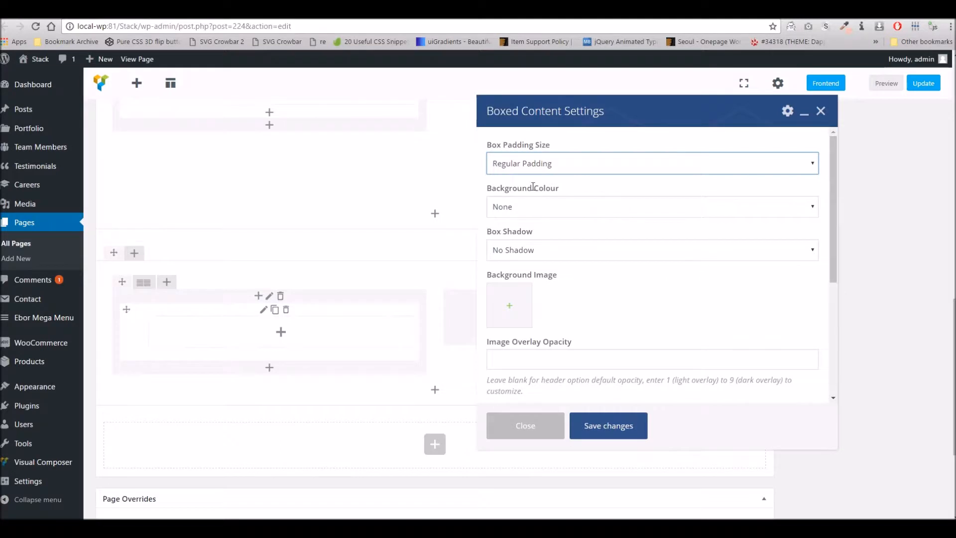
click(511, 163)
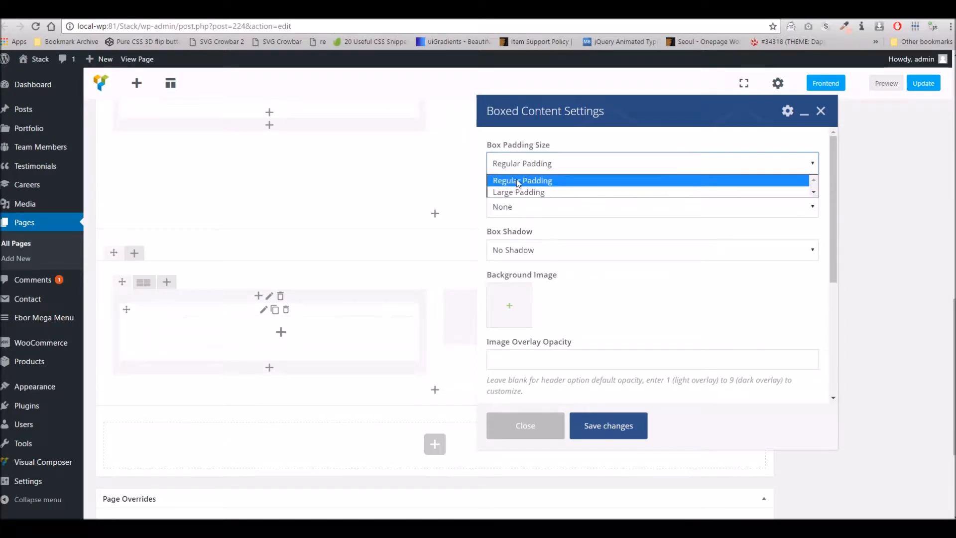
Give the box an Image Background using the "From The Sky" aerial coast picture and apply a Regular Box Shadow
click(524, 208)
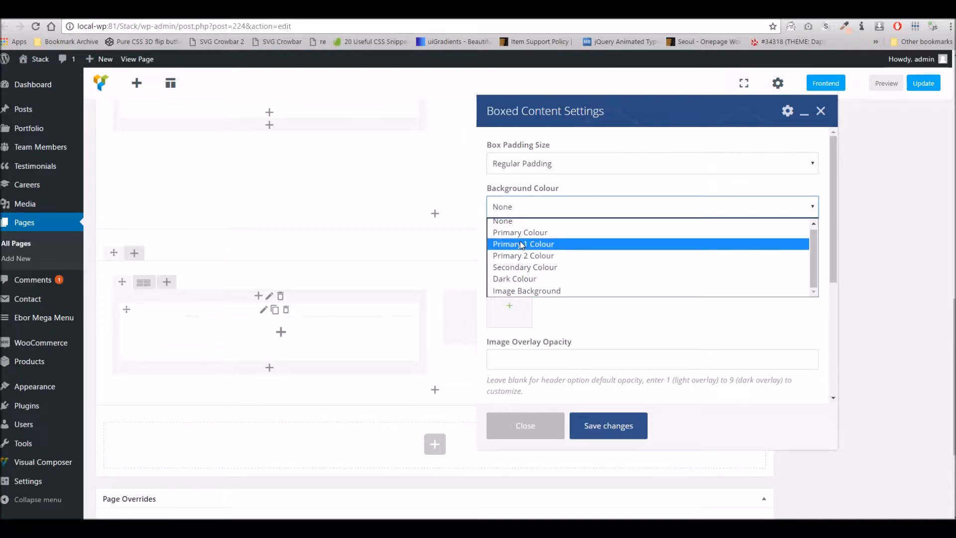
click(521, 290)
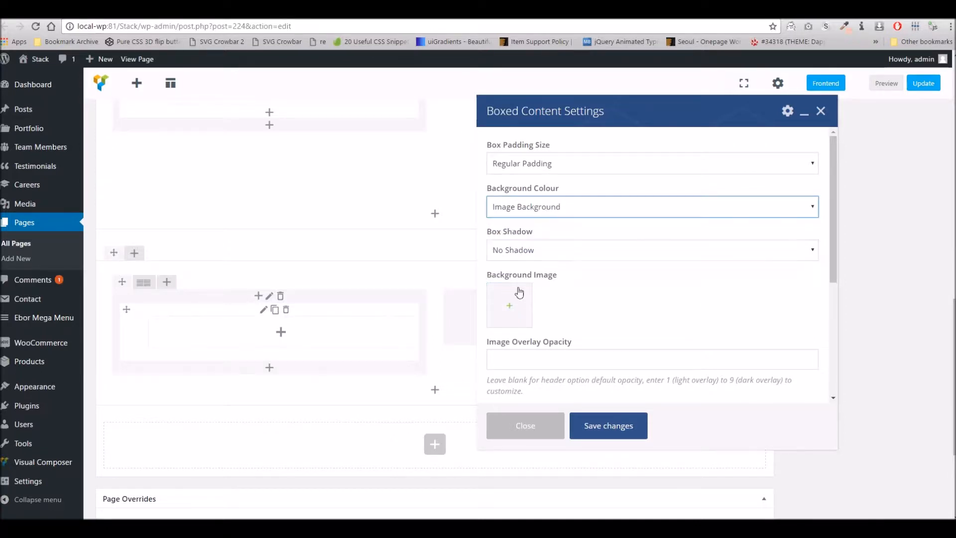
click(511, 305)
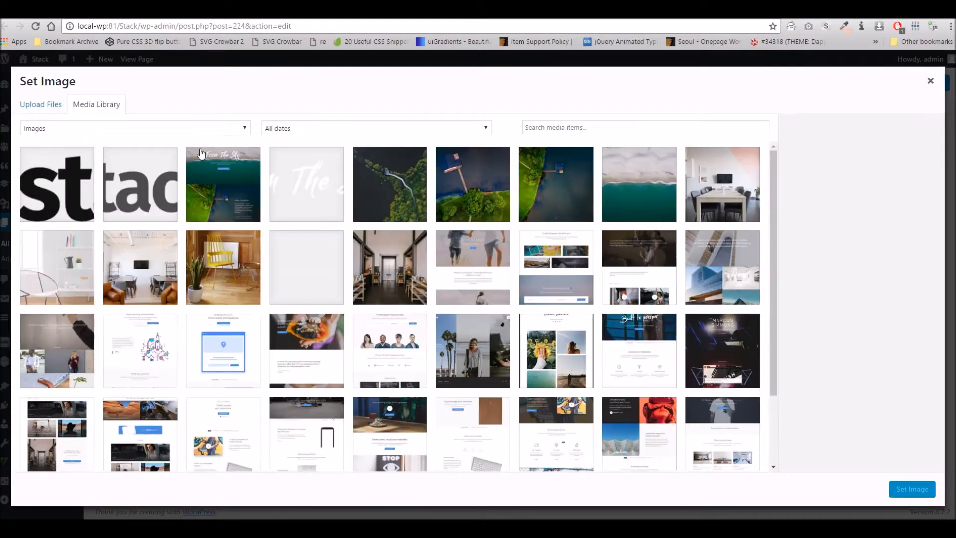
click(228, 204)
click(900, 490)
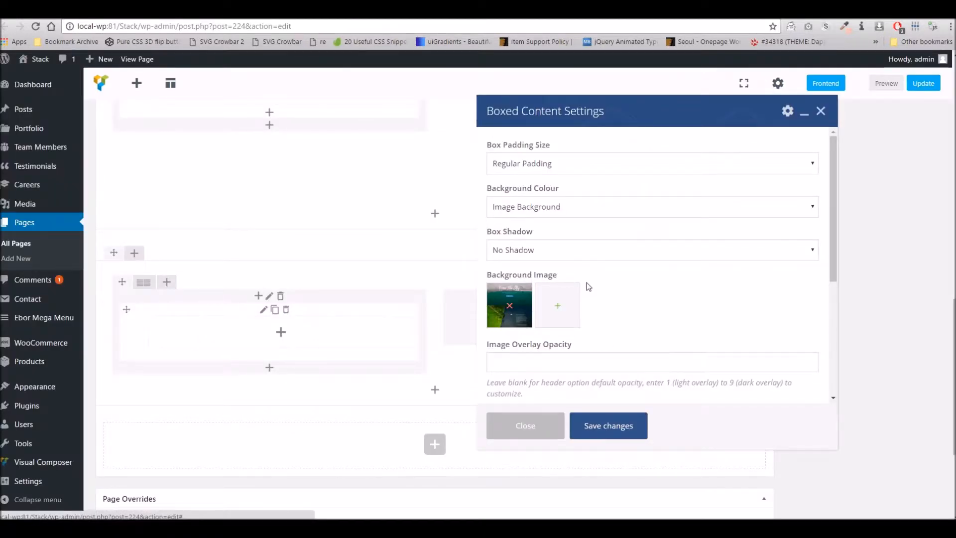
click(574, 253)
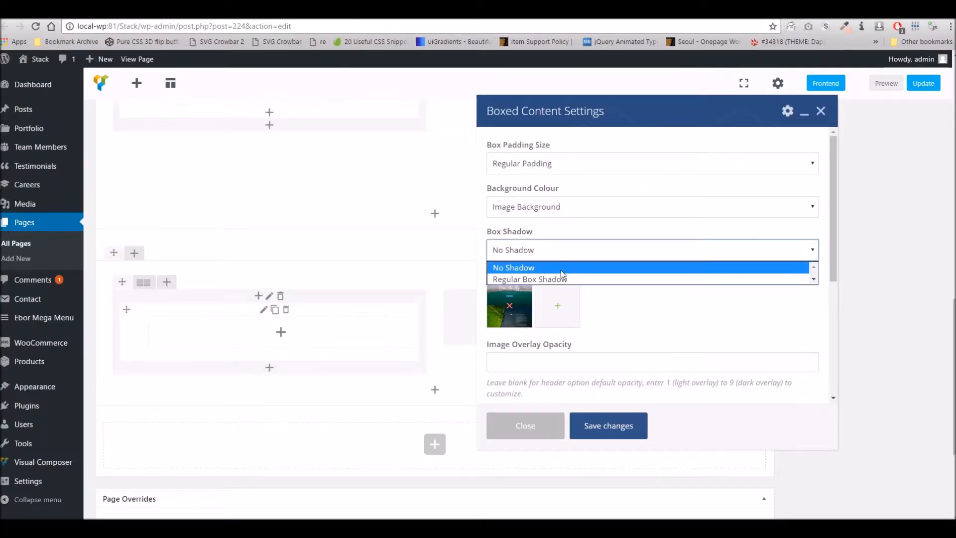
click(543, 279)
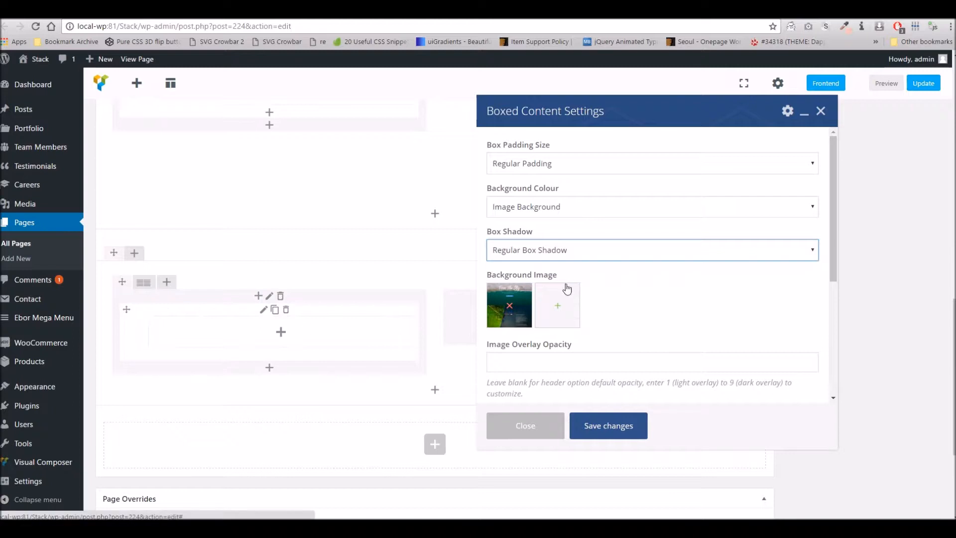
Compare the box's image overlay and top scrim opacity settings with the example boxes on the live page
scroll(653, 297, down, 3)
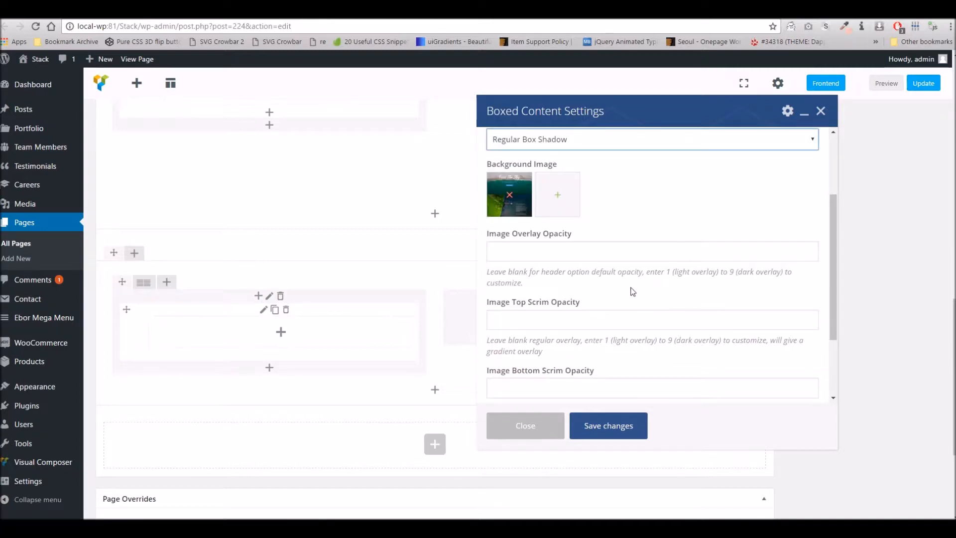
click(527, 255)
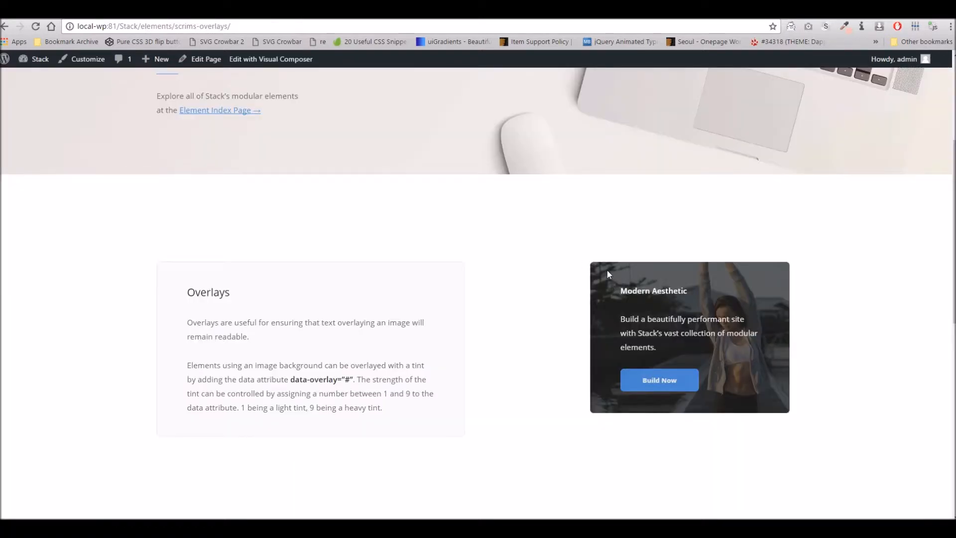
drag(608, 273, 631, 291)
click(709, 284)
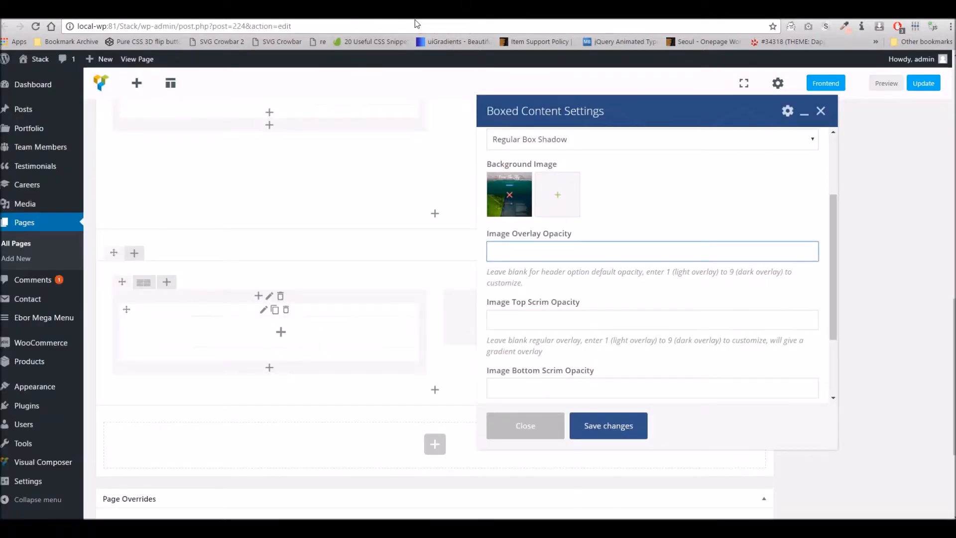
click(559, 318)
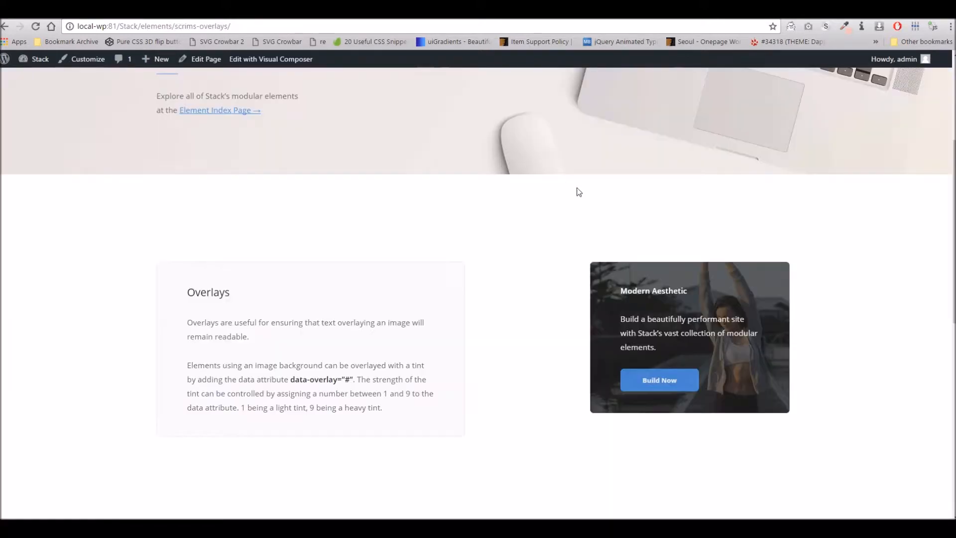
scroll(577, 194, down, 8)
scroll(577, 194, up, 6)
scroll(582, 197, down, 2)
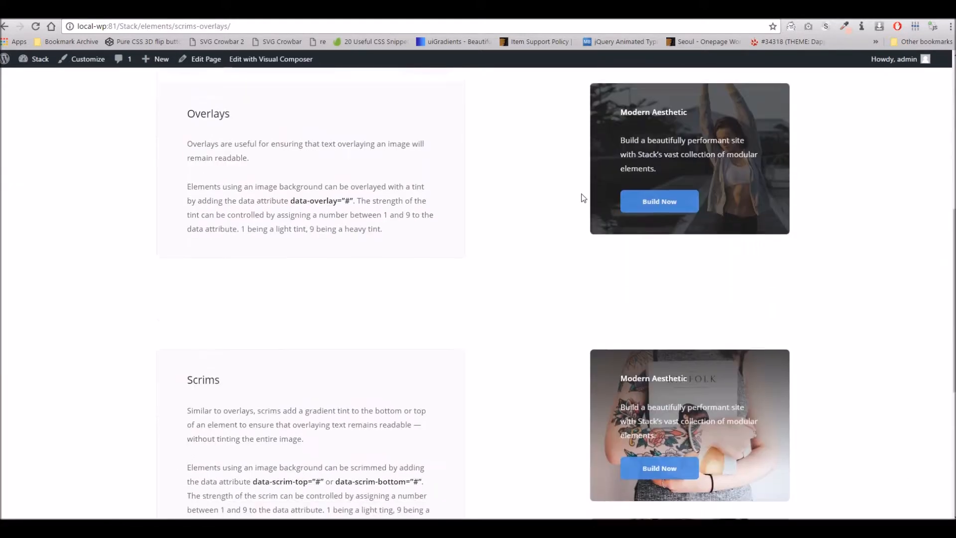
scroll(584, 198, down, 3)
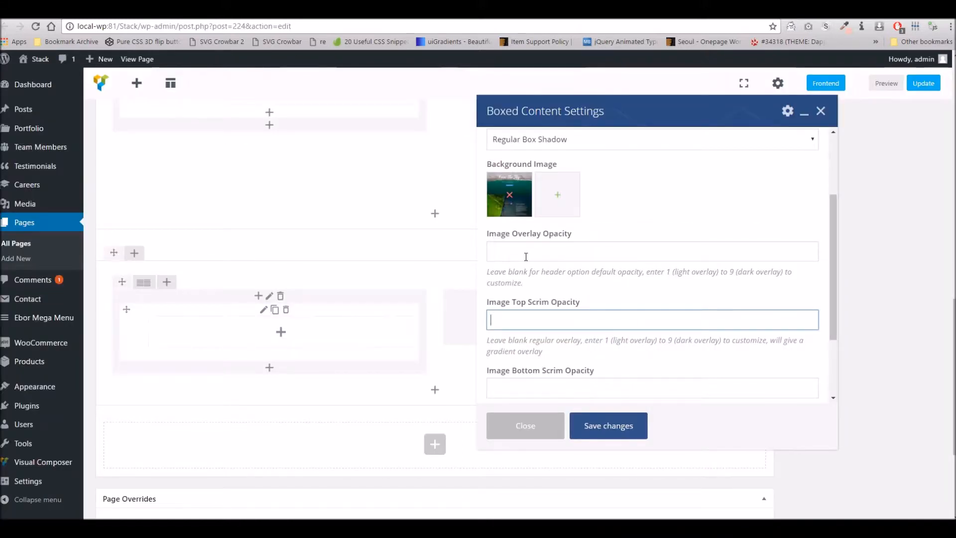
Set the box's Image Overlay Opacity to 5 and save the Boxed Content settings
click(525, 256)
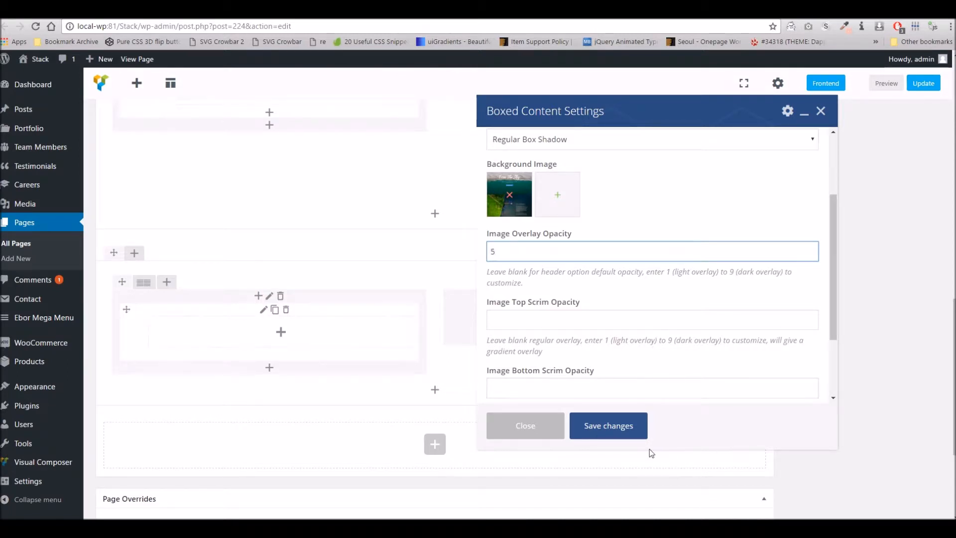
click(609, 425)
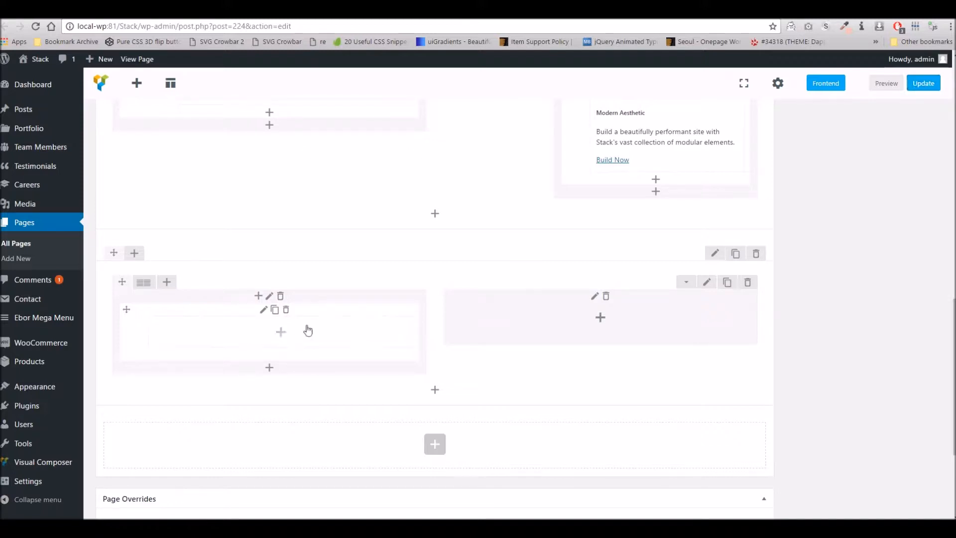
Add a Text Block with its placeholder text to the first column's box, and move a duplicate of the box into the second column
click(279, 332)
click(438, 168)
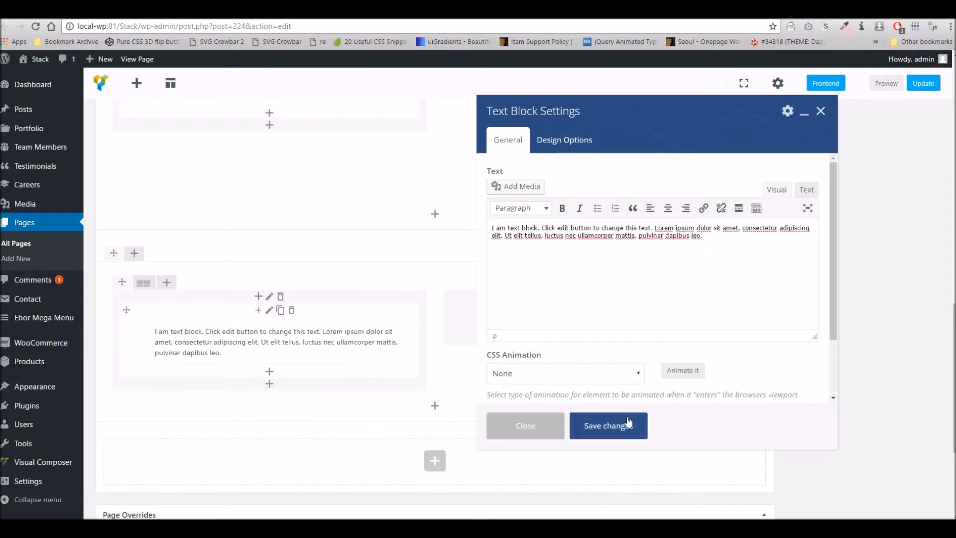
click(630, 422)
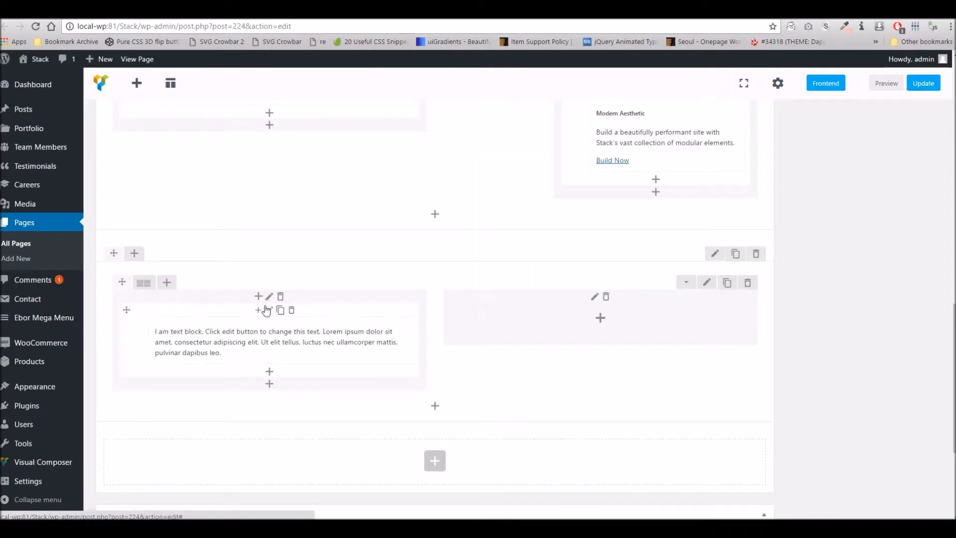
click(280, 311)
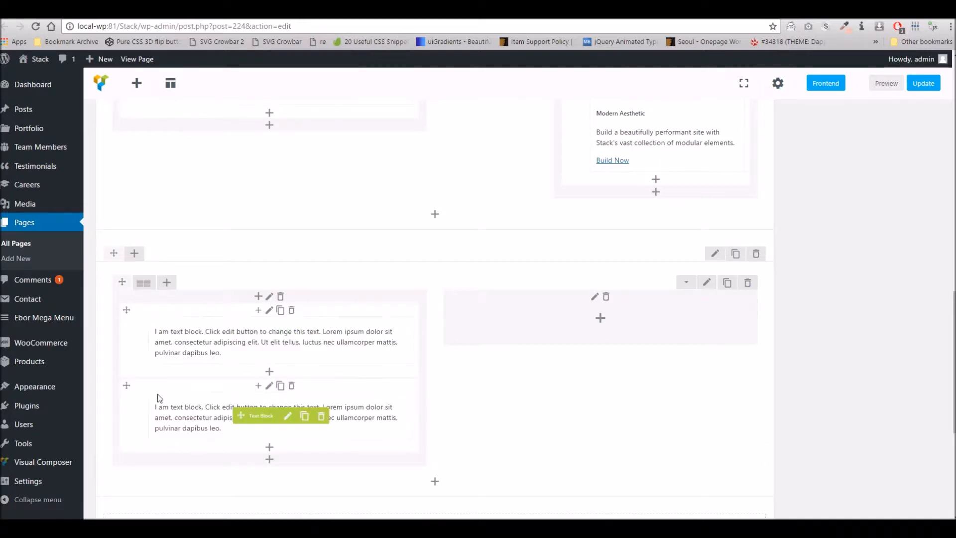
drag(125, 383, 587, 325)
Clear the Image Overlay Opacity of the second column's box and set its Image Top Scrim Opacity to 5
click(601, 310)
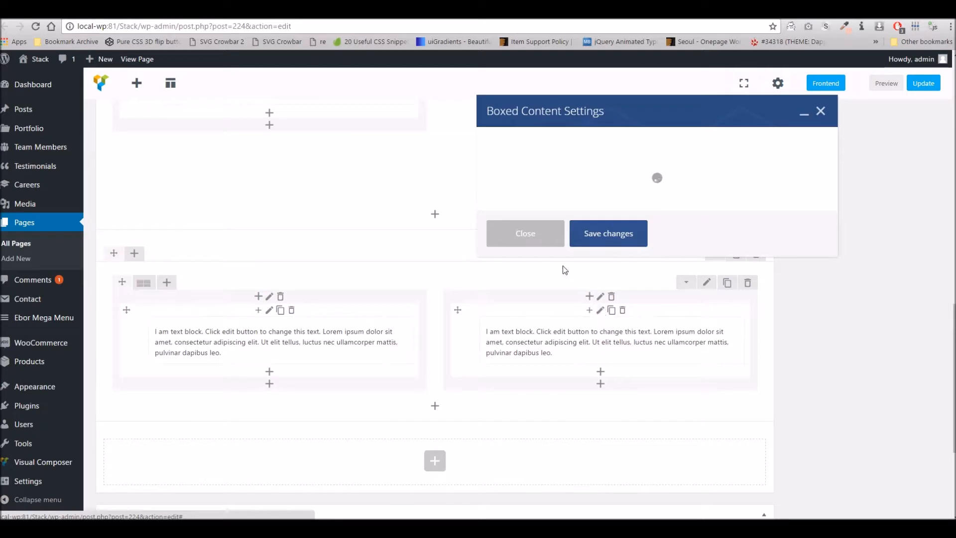
scroll(631, 289, down, 1)
scroll(630, 284, down, 1)
drag(503, 252, 481, 254)
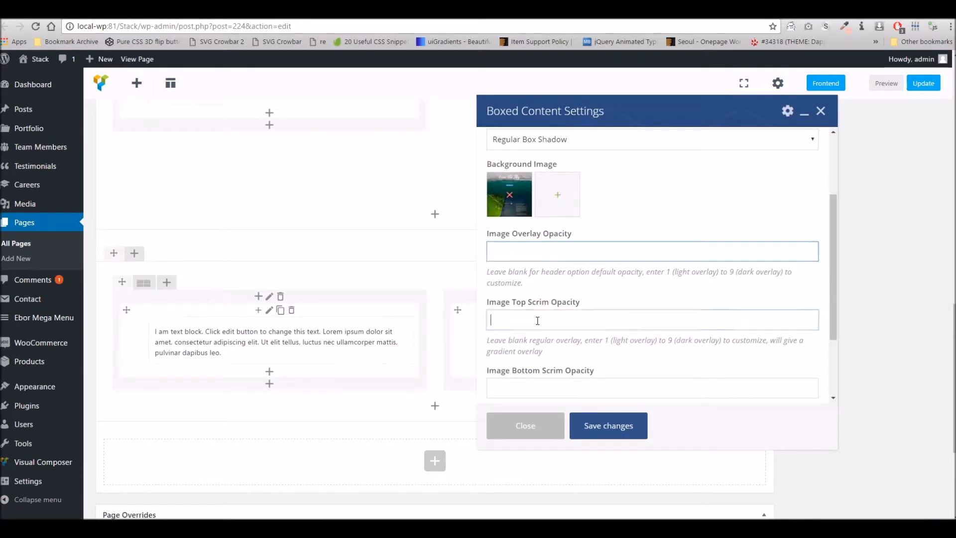
click(619, 314)
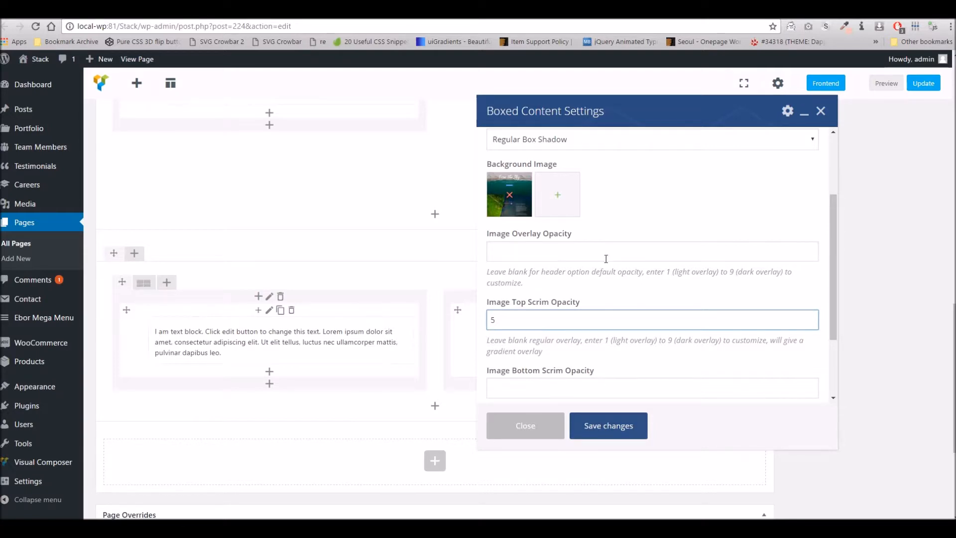
Set the second box's Box Shadow to No Shadow and save its Boxed Content settings
scroll(605, 259, up, 1)
click(550, 195)
click(546, 211)
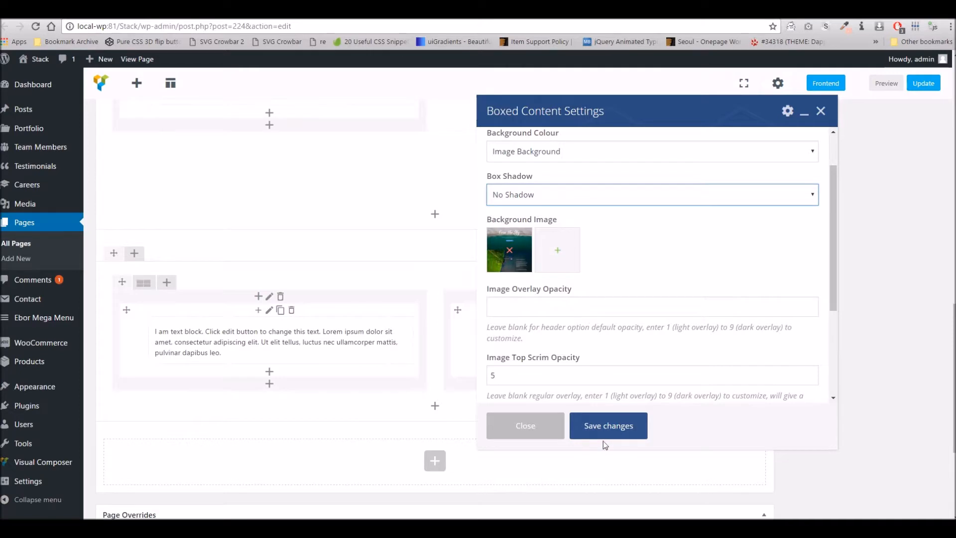
click(604, 432)
Update the page and reload the live Scrims & Overlays page to view the two new boxes
click(922, 83)
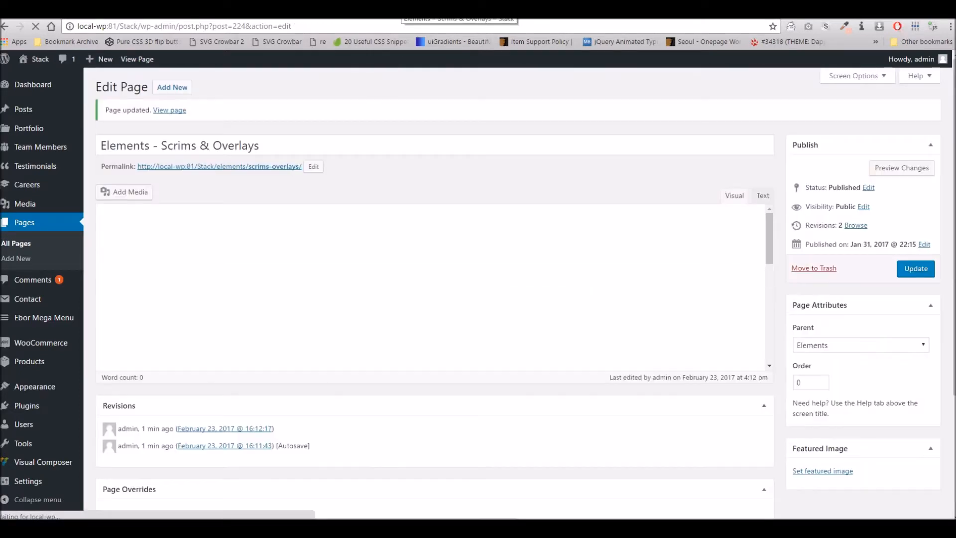
click(402, 8)
right_click(401, 8)
click(411, 30)
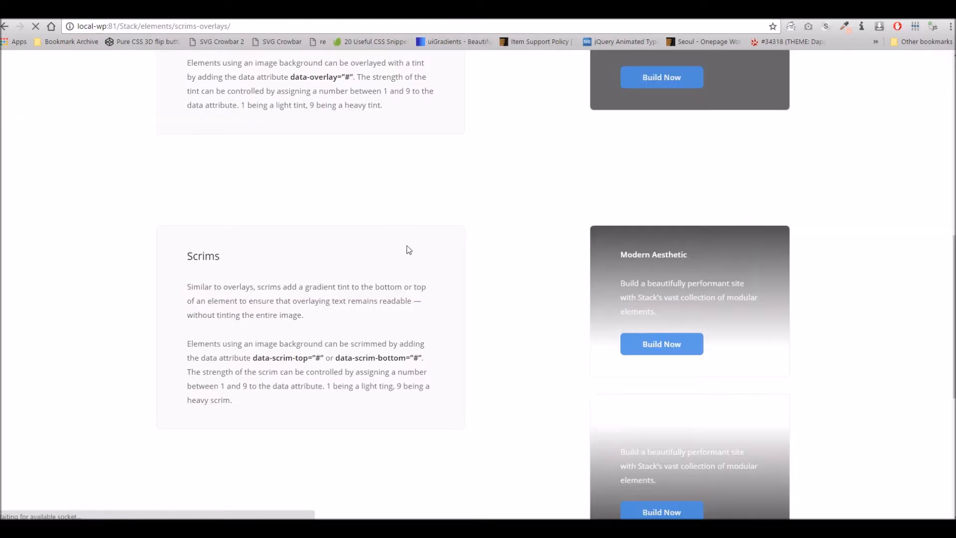
scroll(412, 245, down, 3)
scroll(411, 241, down, 3)
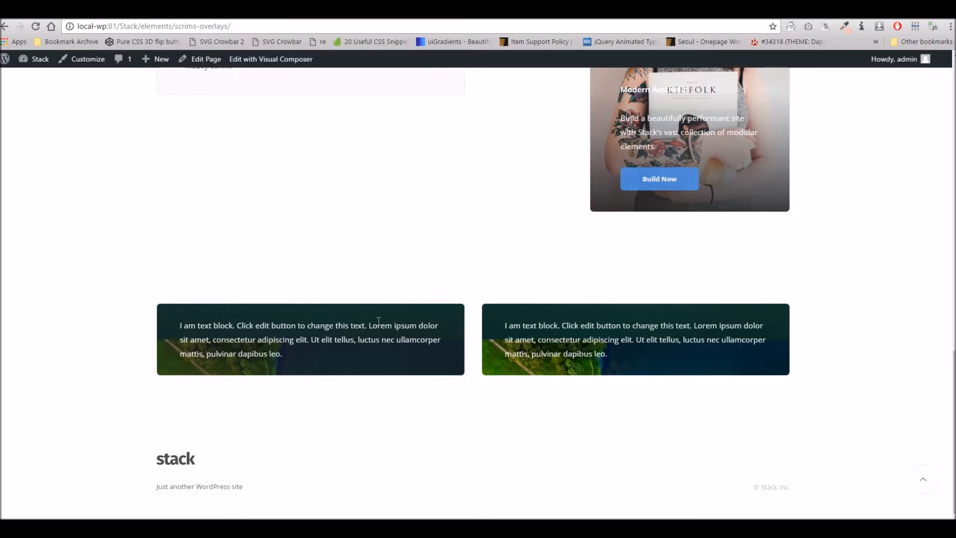
Replace the first box's placeholder text in the page editor with three filler paragraphs starting "Competently extend visionary solutions with premium innovation."
click(381, 10)
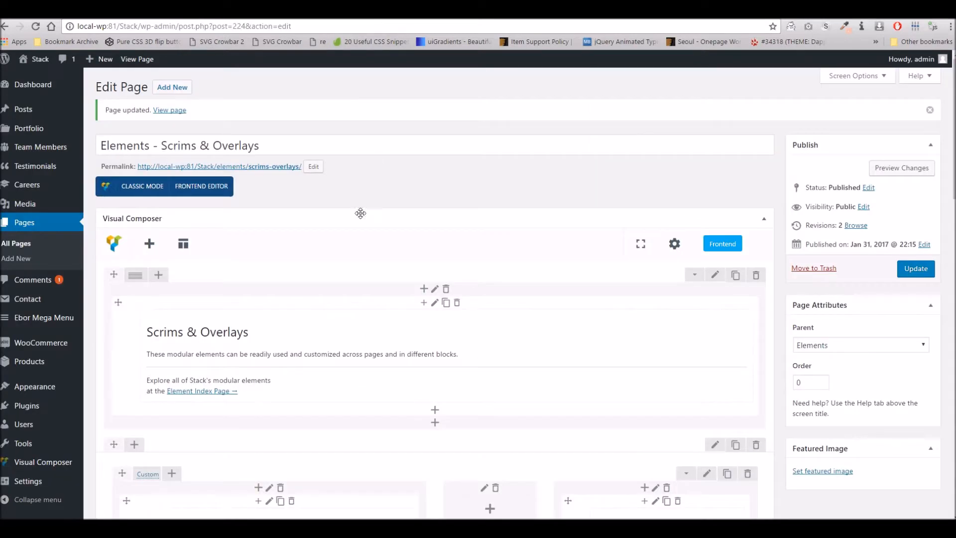
scroll(344, 271, down, 7)
scroll(343, 273, down, 6)
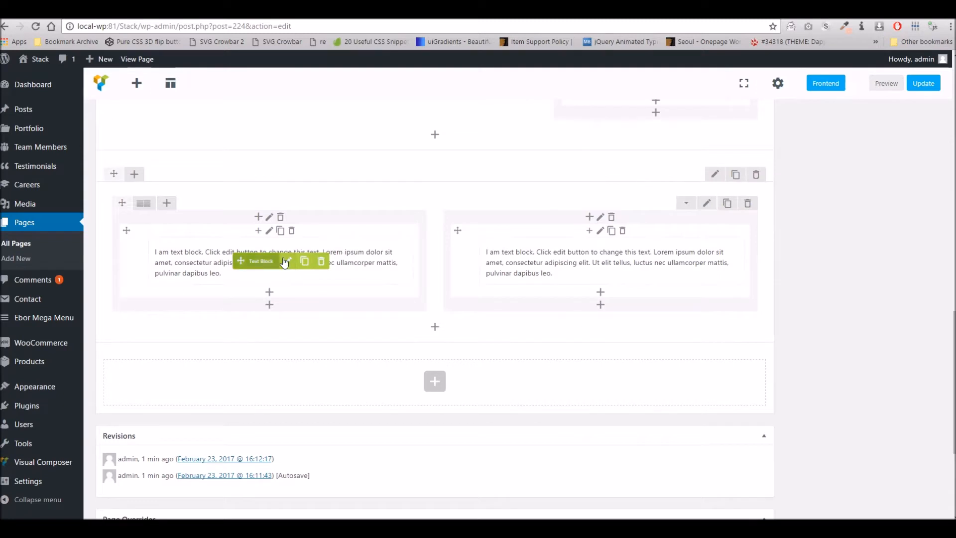
click(284, 261)
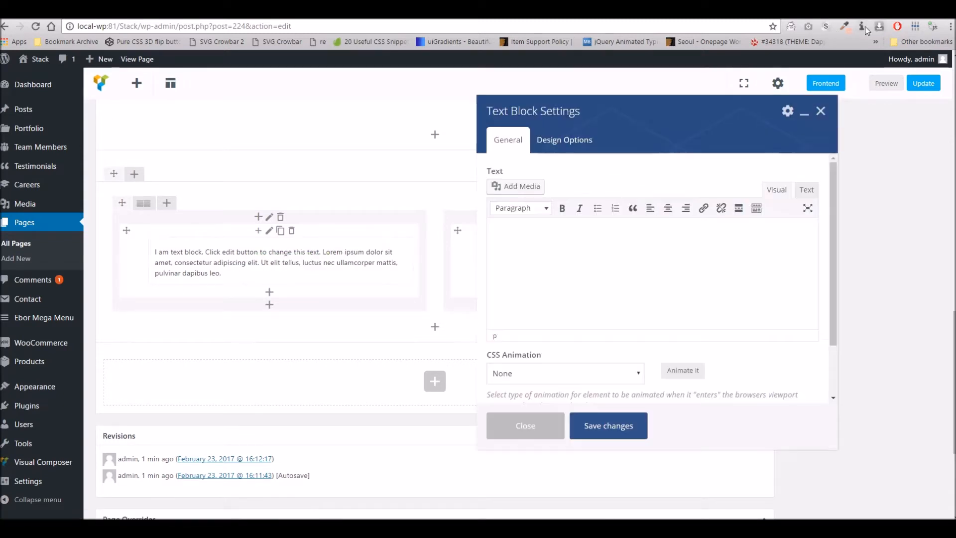
click(720, 151)
click(670, 253)
key(ctrl+a)
text(Competently extend visionary solutions with premium innovation. Compellingly disintermediate principle-centered information through frictionless methodologies. Dynamically formulate B2C metrics via granular products. Continually disseminate interoperable total linkage without cost effective web services. Progressively streamline extensive resources without dynamic leadership skills. Dramatically maintain mission-critical ideas and fully researched best practices. Holisticly enhance future-proof markets without sticky bandwidth. Enthusiastically create impactful collaboration and idea-sharing without standards compliant interfaces. Professionally reconceptualize technically sound infrastructures for installed base e-services. Competently architect reliable niches after high-quality benefits. Seamlessly engineer top-line sources after synergistic internal or "organic" sources. Collaboratively deploy fully tested manufactured products with user-centric quality vectors. Objectively restore highly efficient "outside the box" thinking before compelling strategic theme areas. Phosfluorescently maximize.)
click(608, 427)
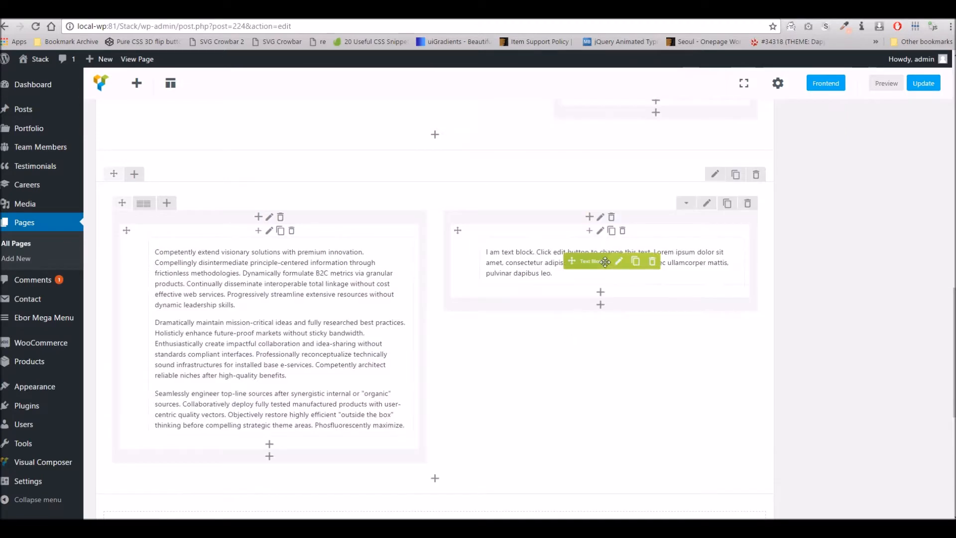
Replace the second box's placeholder text with the same three "Competently extend visionary solutions" filler paragraphs
click(617, 261)
key(ctrl+a)
text(Competently extend visionary solutions with premium innovation. Compellingly disintermediate principle-centered information through frictionless methodologies. Dynamically formulate B2C metrics via granular products. Continually disseminate interoperable total linkage without cost effective web services. Progressively streamline extensive resources without dynamic leadership skills.  Dramatically maintain mission-critical ideas and fully researched best practices. Holisticly enhance future-proof markets without sticky bandwidth. Enthusiastically create impactful collaboration and idea-sharing without standards compliant interfaces. Professionally reconceptualize technically sound infrastructures for installed base e-services. Competently architect reliable niches after high-quality benefits.  Seamlessly engineer top-line sources after synergistic internal or "organic" sources. Collaboratively deploy fully tested manufactured products with user-centric quality vectors. Objectively restore highly efficient "outside the box" thinking before compelling strategic theme areas. Phosfluorescently maximize.)
click(608, 426)
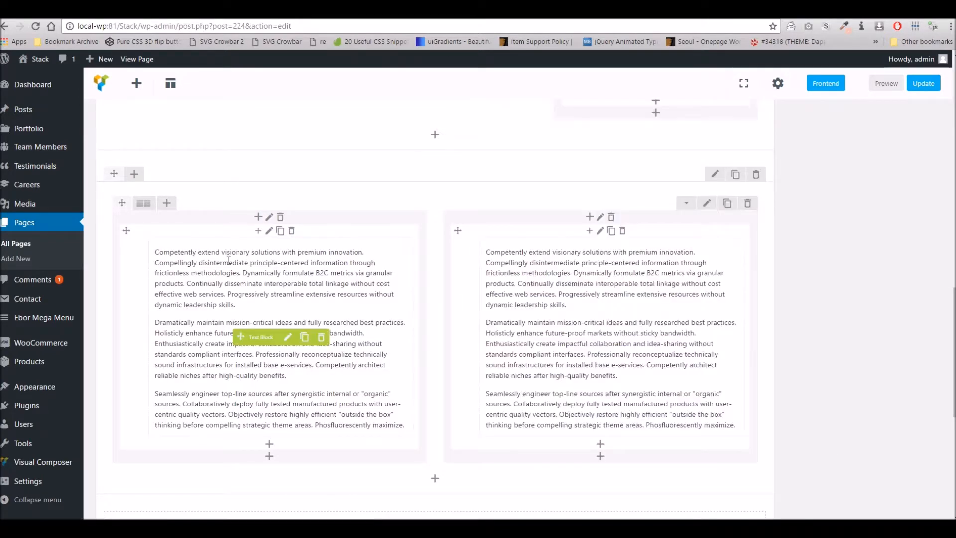
Save the first box's settings, update the page and reload the live page to compare the overlay and scrim behind the longer text
click(269, 231)
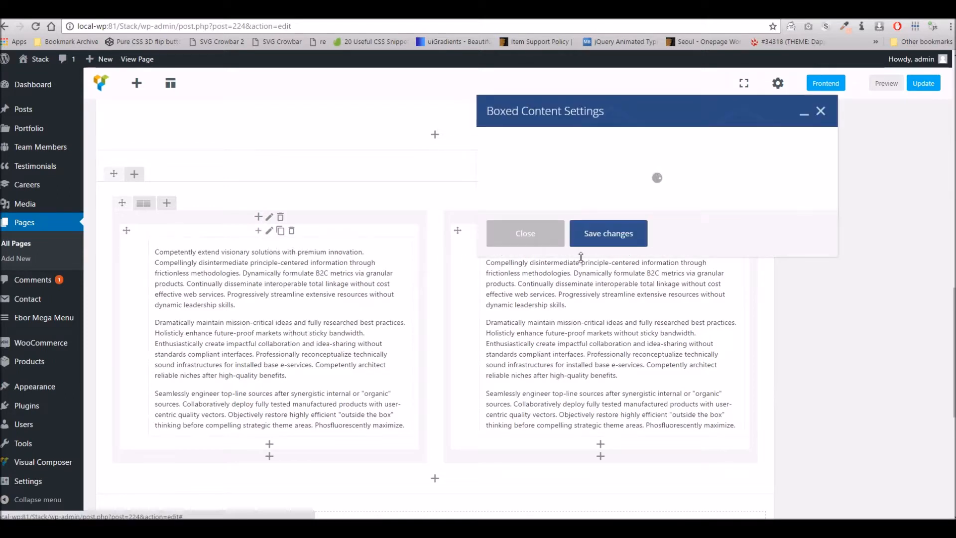
click(597, 424)
click(923, 83)
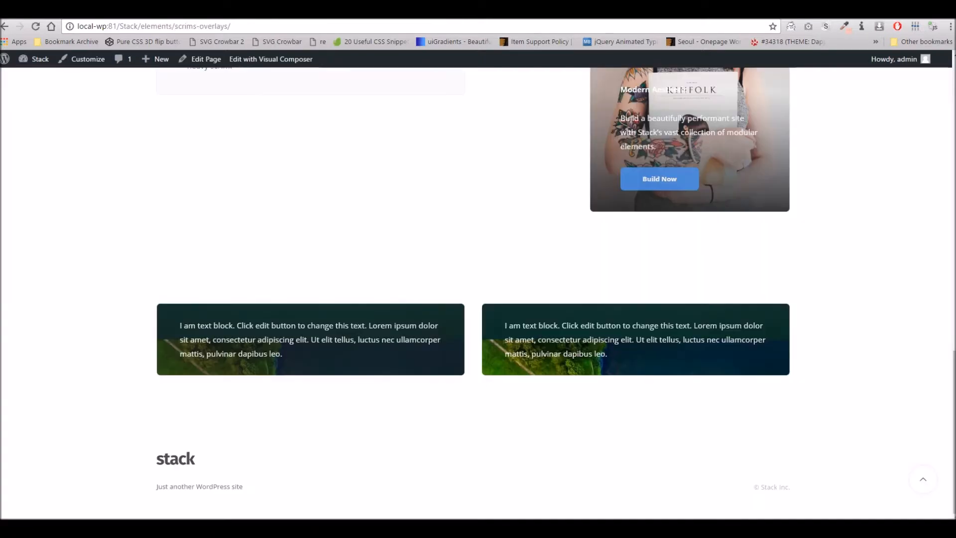
right_click(394, 16)
click(416, 31)
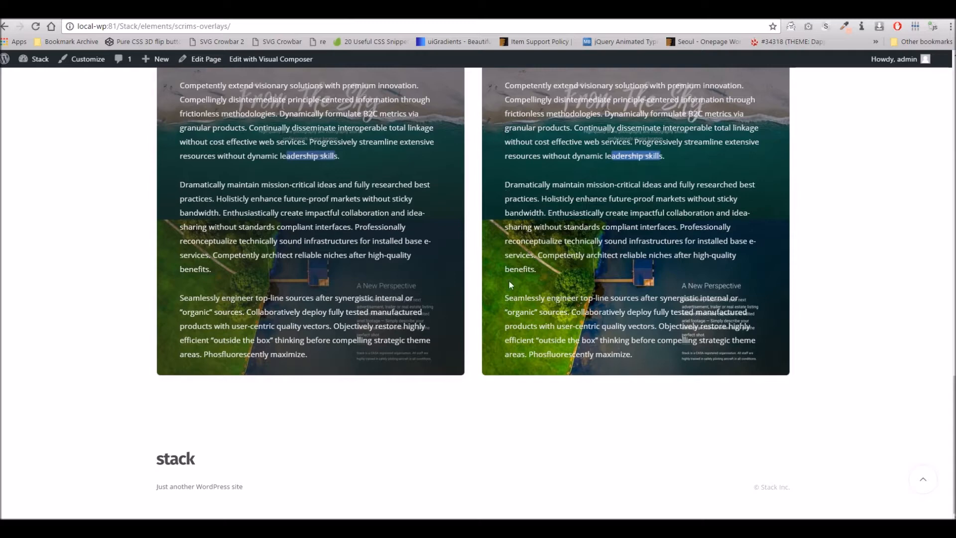
Change the first box's Background Colour to Primary 2 Colour in the page editor and remove its background image
key(ctrl+shift+Tab)
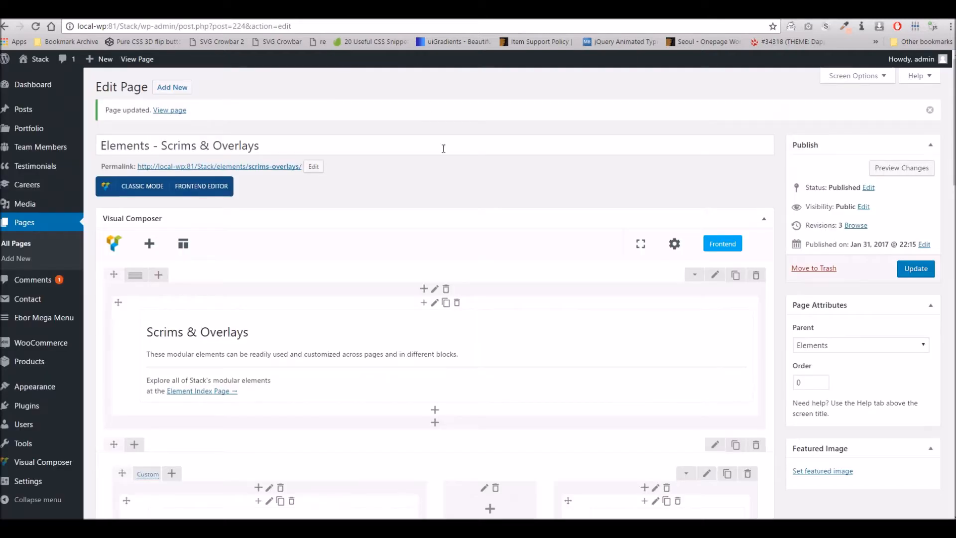
scroll(456, 207, down, 10)
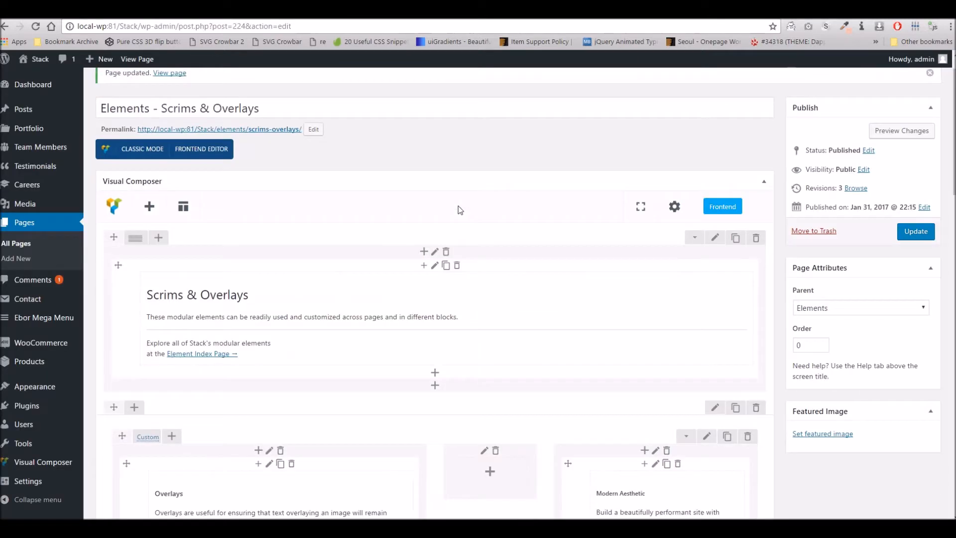
scroll(501, 231, down, 2)
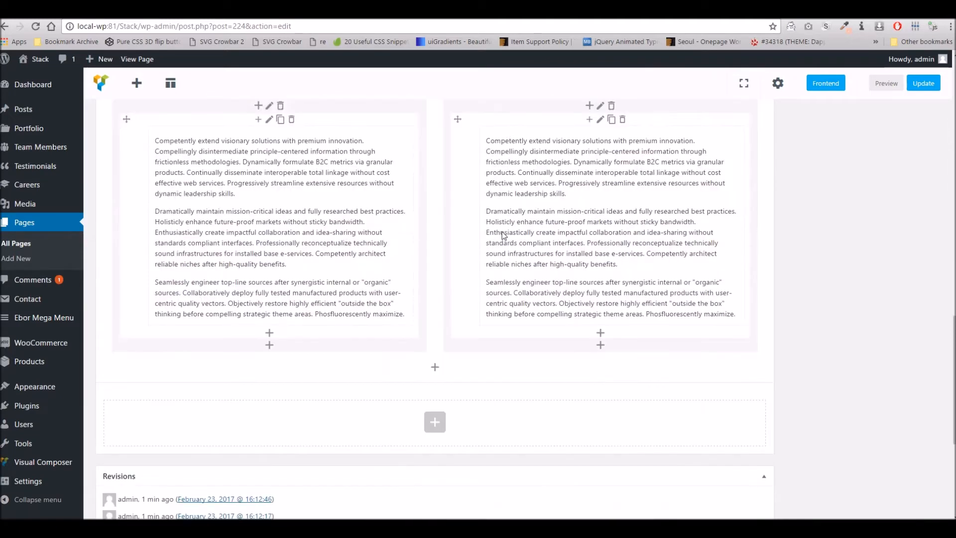
scroll(433, 217, up, 1)
click(269, 176)
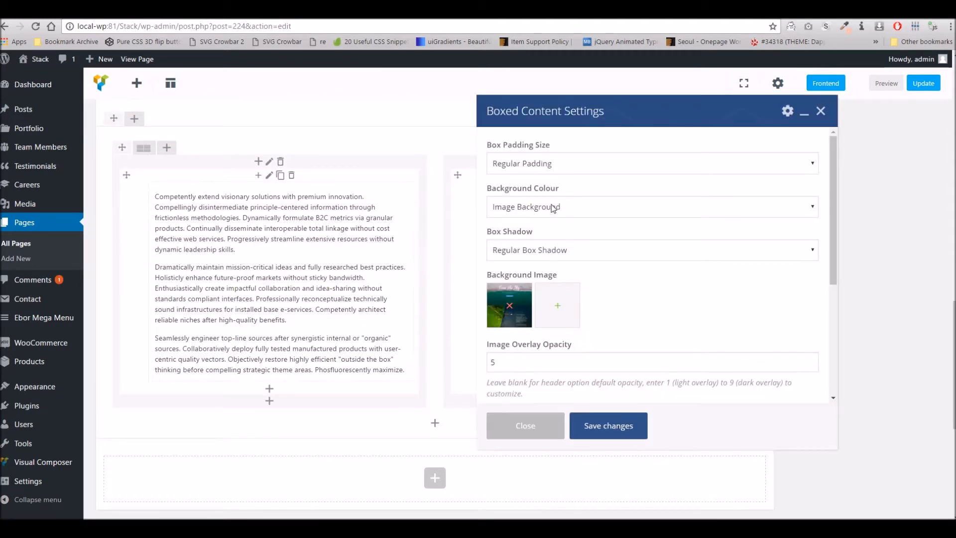
click(553, 208)
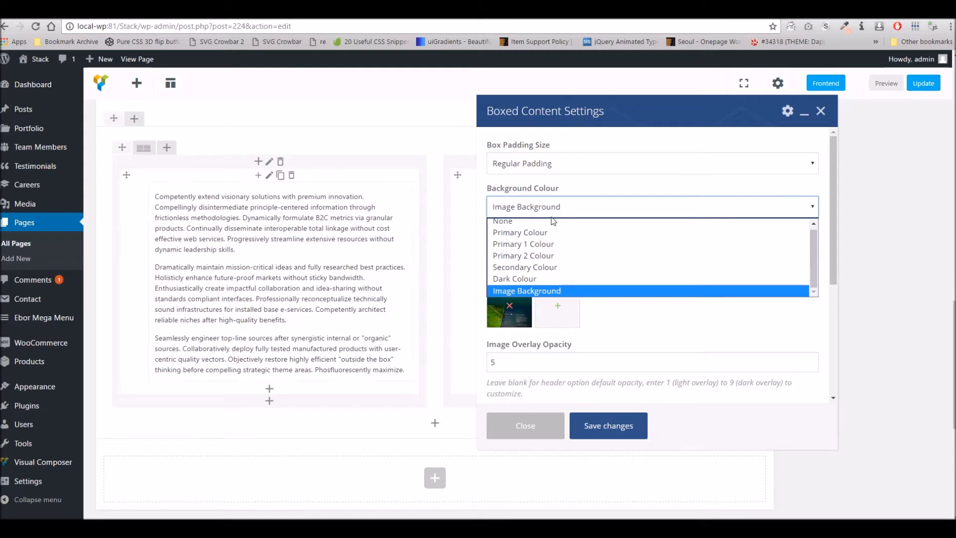
click(547, 260)
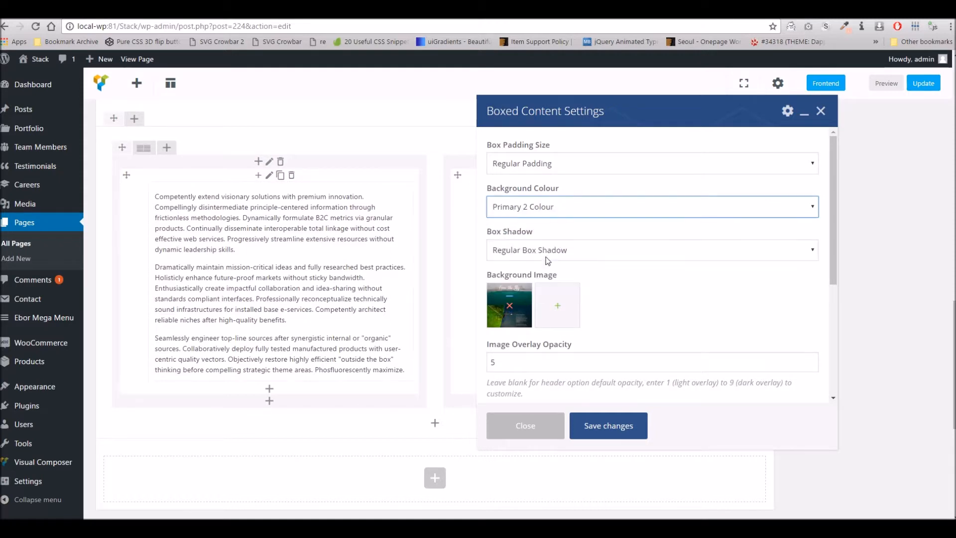
click(509, 313)
Set the first box's Box Padding Size to Large Padding and save the Boxed Content settings
click(518, 165)
click(516, 192)
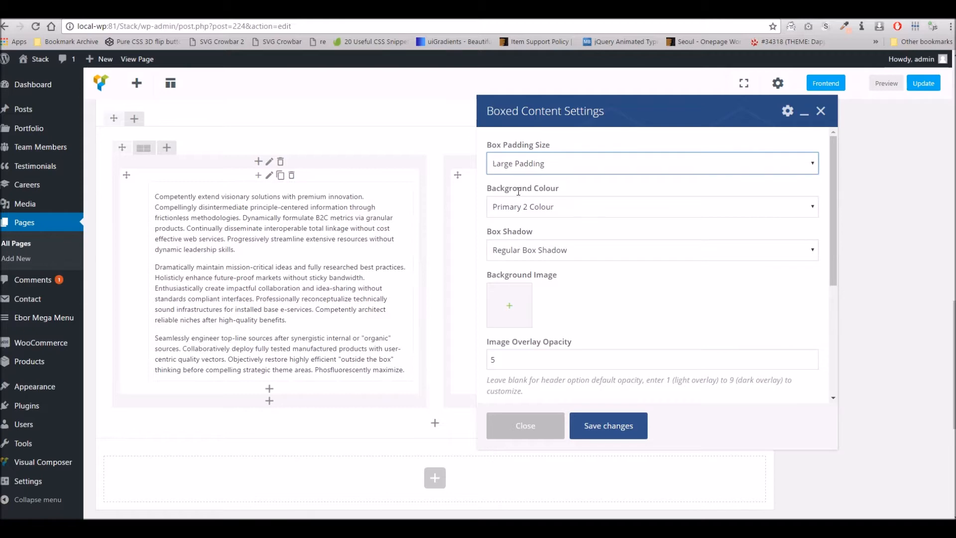
click(607, 427)
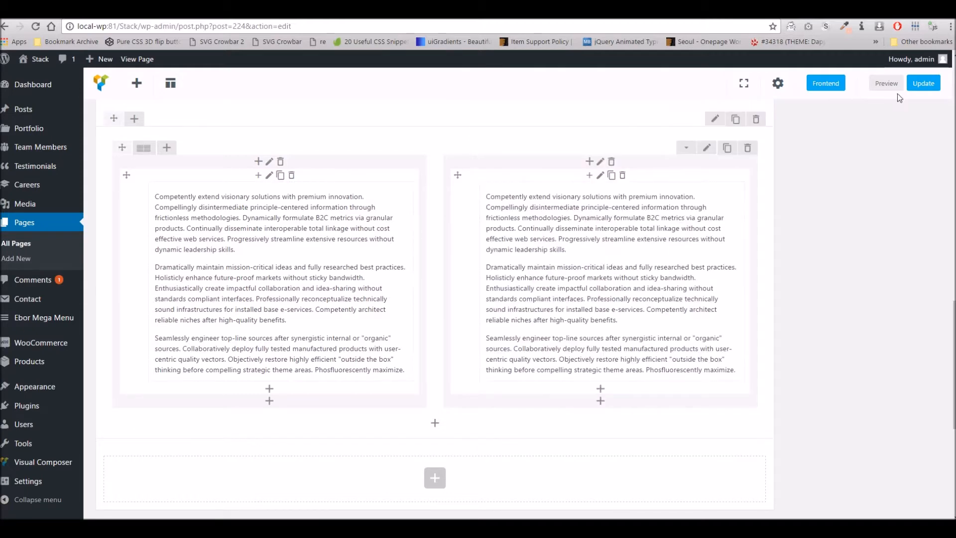
Update the page and reload the live page to check the first box's solid colour and larger padding
click(923, 84)
click(404, 14)
right_click(404, 14)
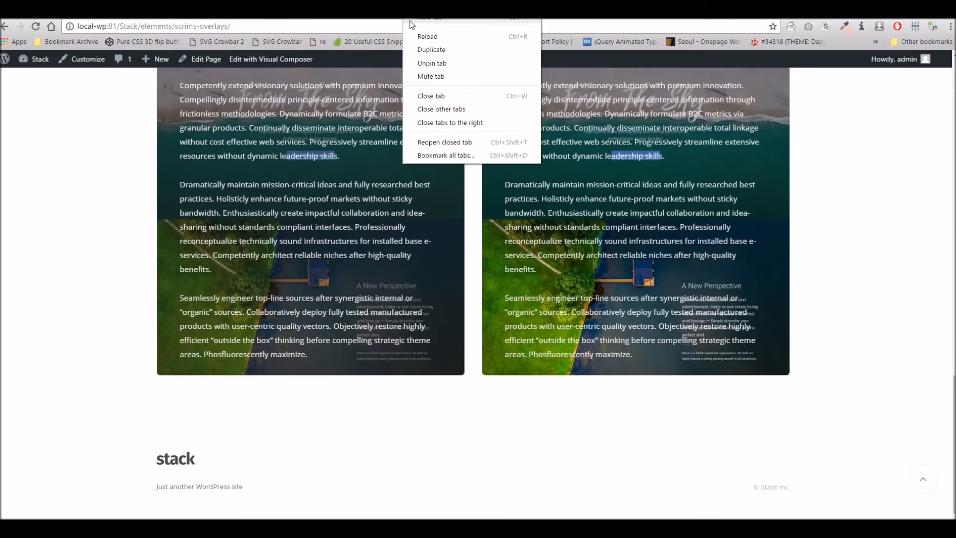
click(418, 34)
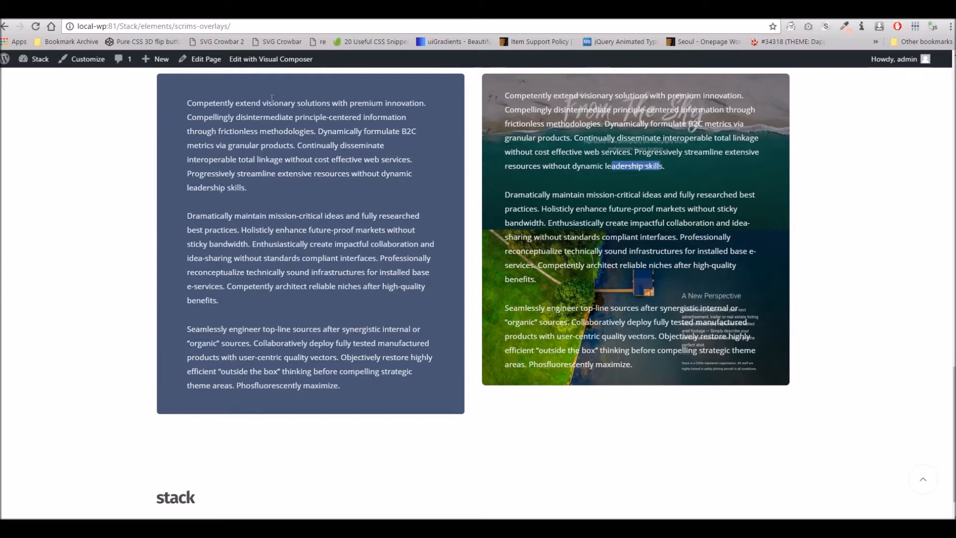
drag(229, 119, 309, 326)
click(289, 284)
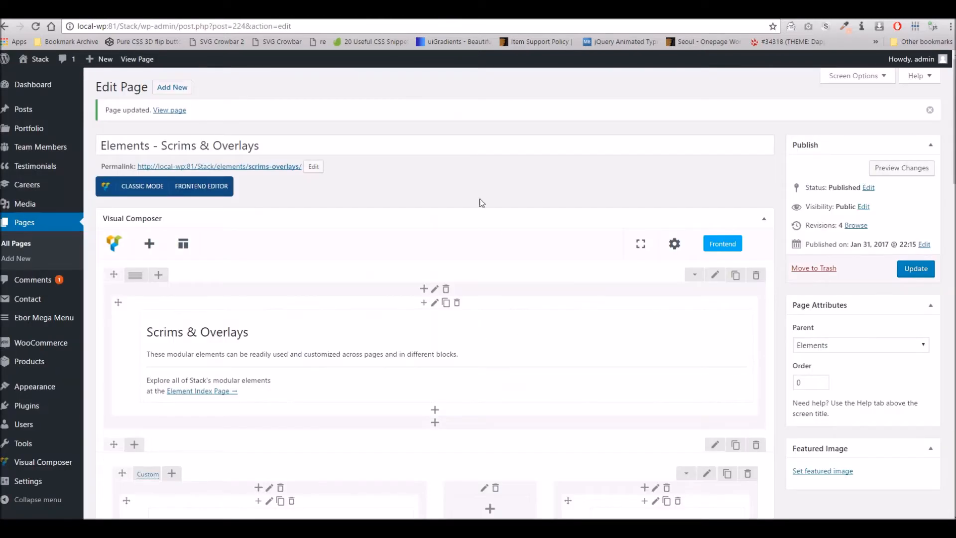
Delete the text block from the first Boxed Content element in the two-column row near the end of the page
scroll(499, 288, down, 10)
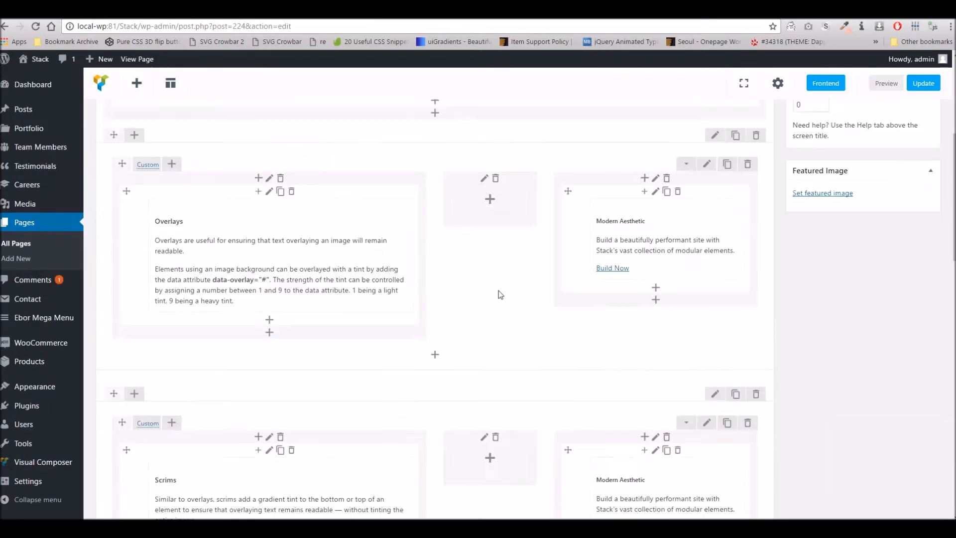
scroll(499, 287, down, 7)
scroll(508, 277, up, 5)
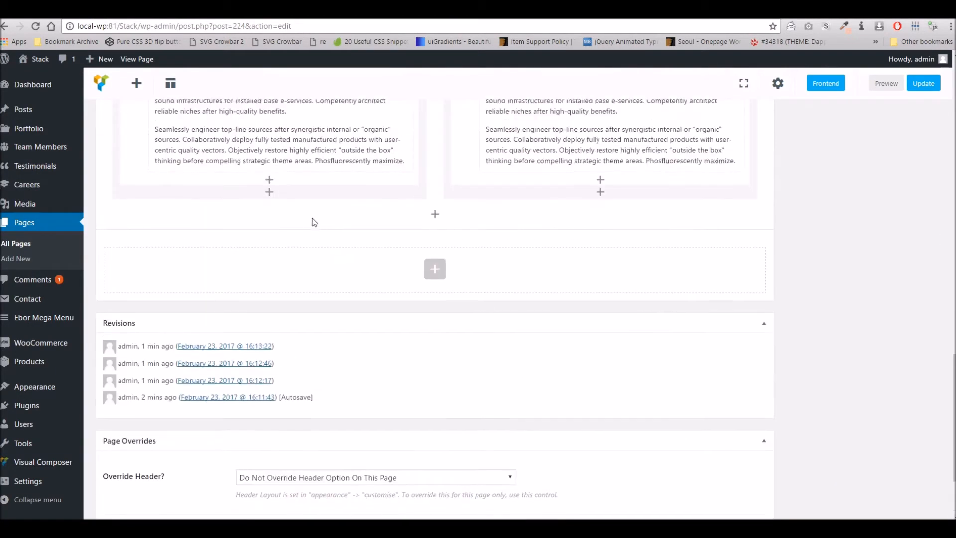
scroll(434, 305, up, 1)
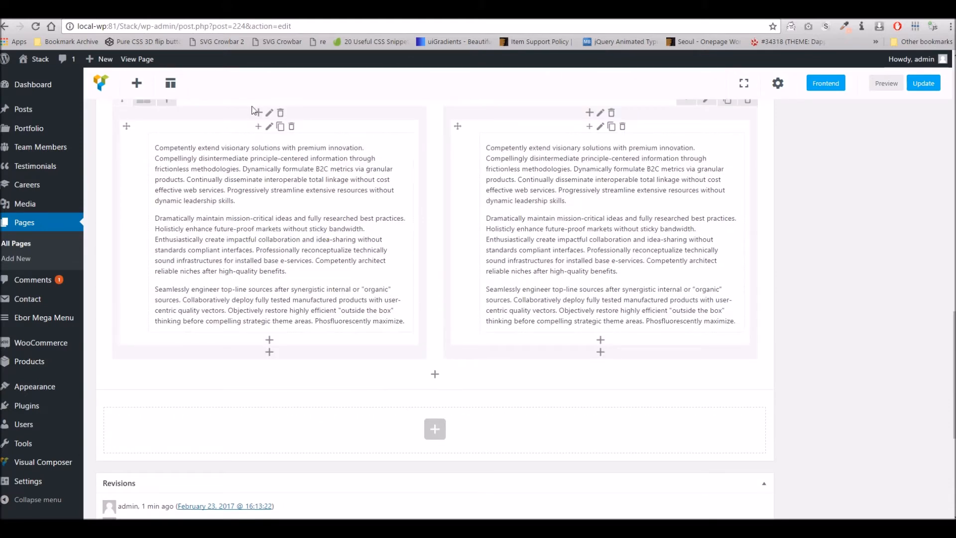
mouse_move(294, 215)
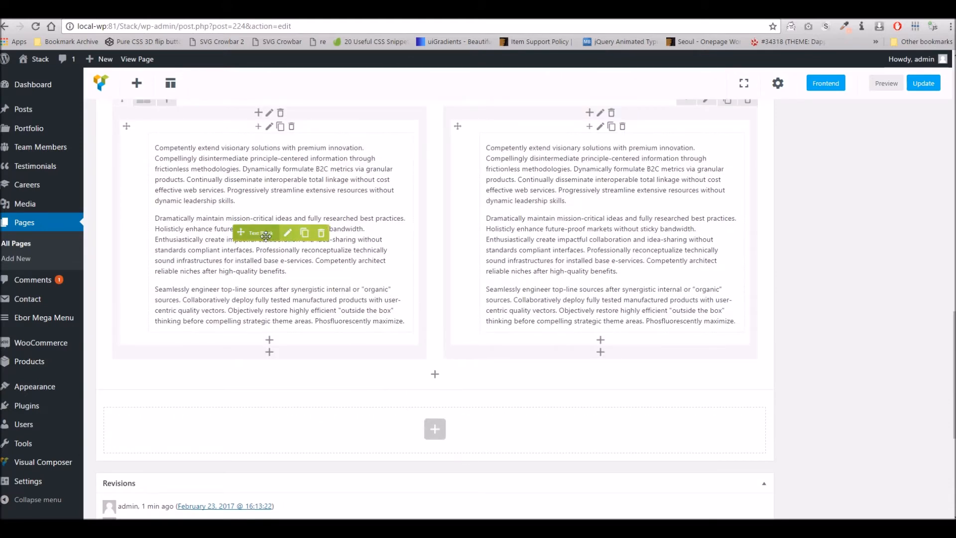
click(321, 233)
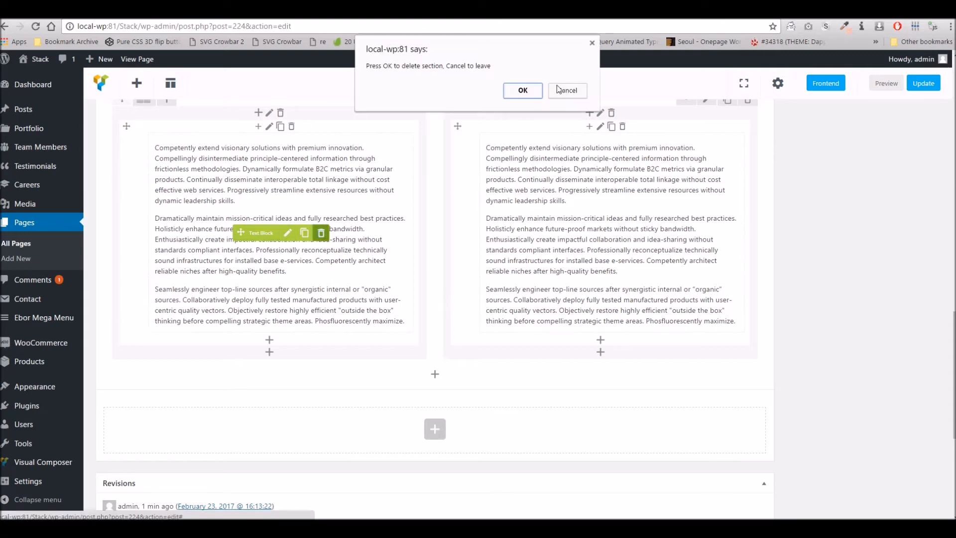
click(525, 96)
Open the element picker for the emptied first box and look through the available elements for one to place inside it
click(300, 159)
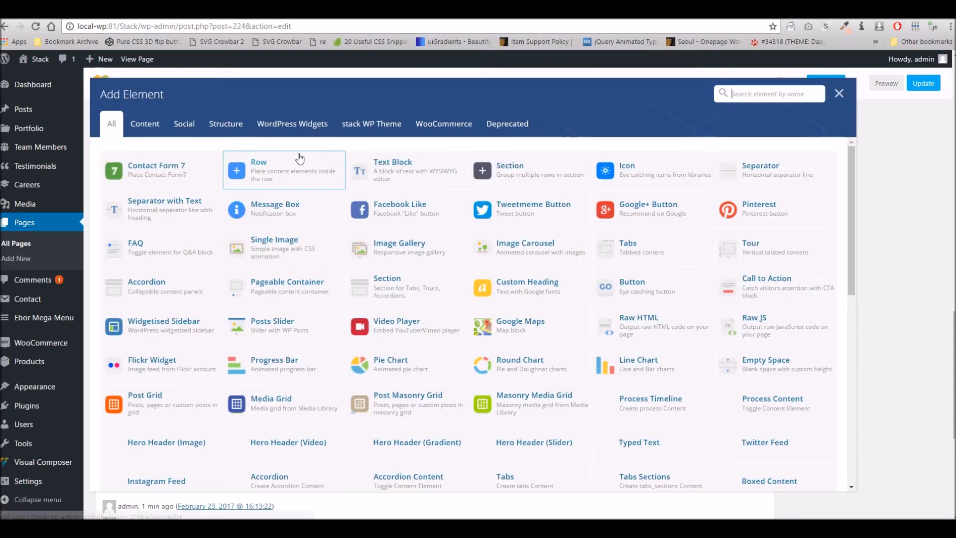
scroll(408, 348, down, 5)
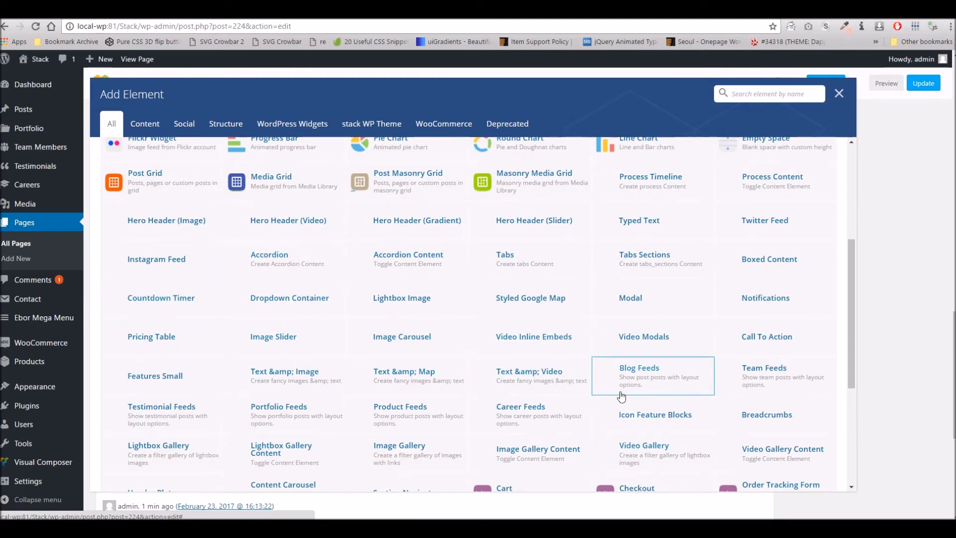
scroll(620, 394, up, 1)
scroll(620, 393, up, 2)
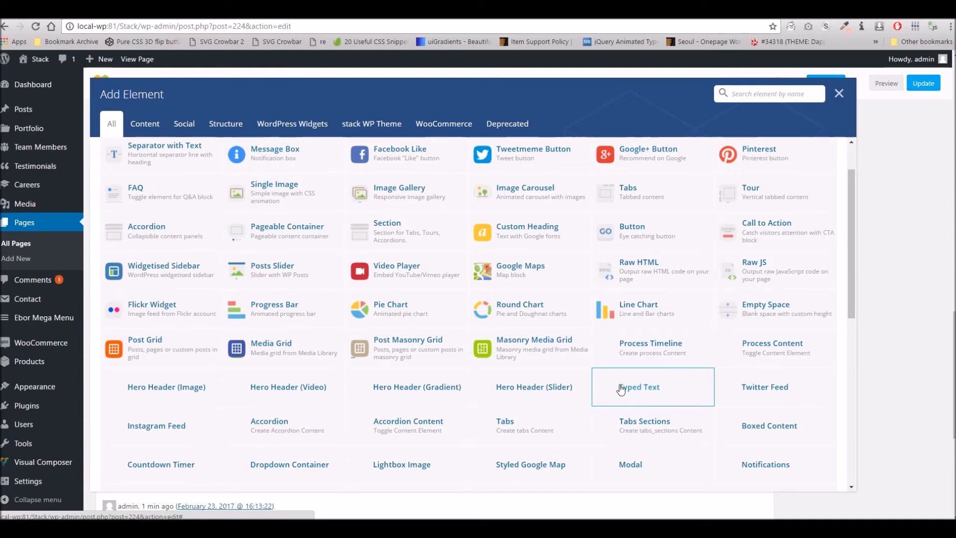
scroll(620, 389, down, 3)
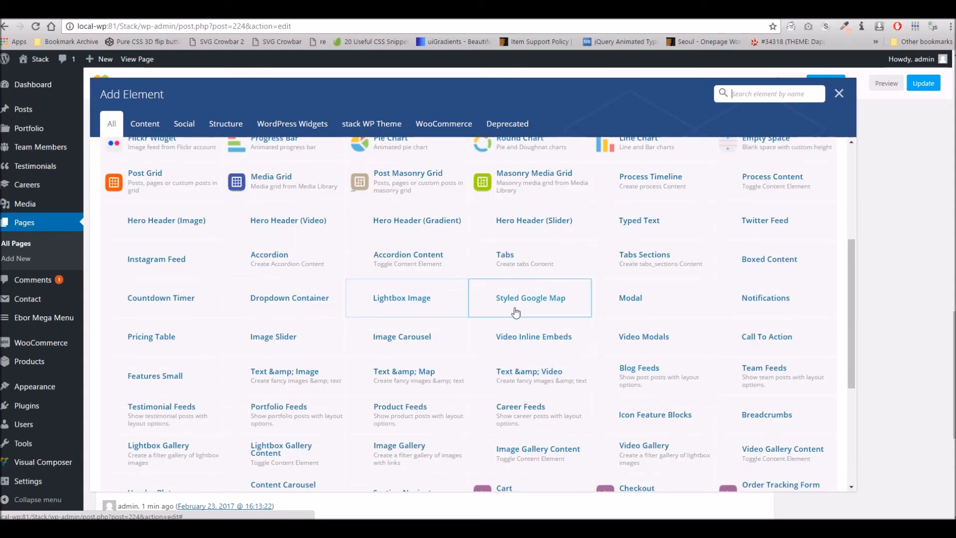
scroll(310, 377, down, 2)
scroll(353, 377, up, 2)
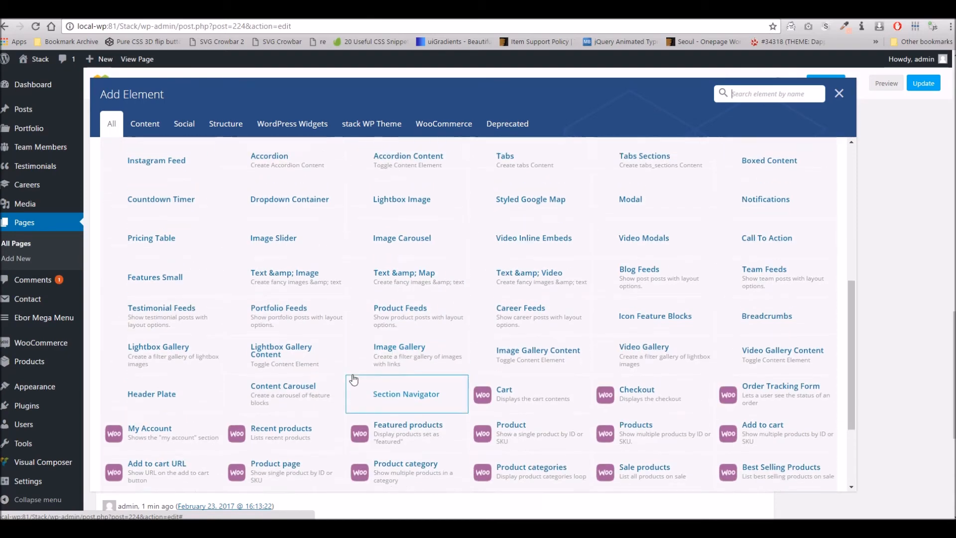
scroll(353, 377, down, 2)
scroll(353, 377, up, 3)
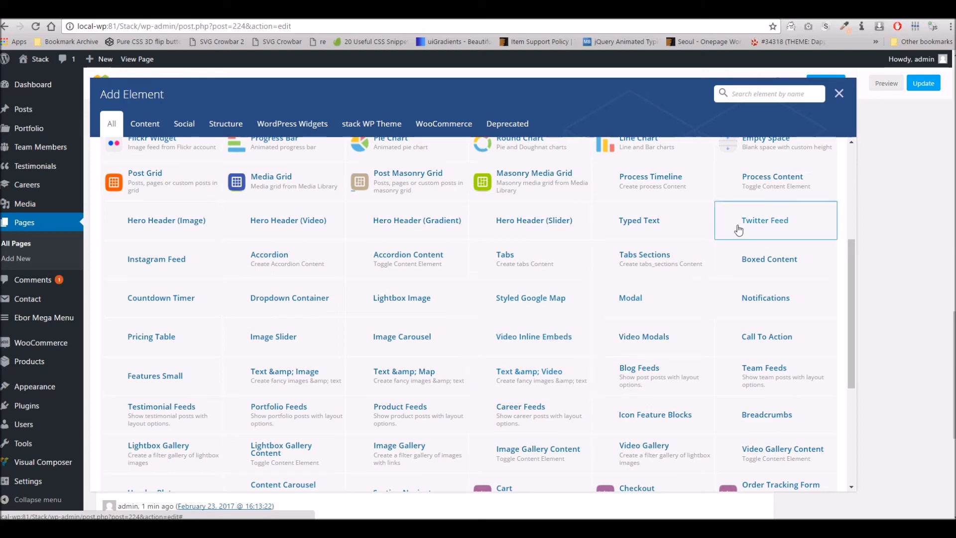
scroll(760, 296, down, 4)
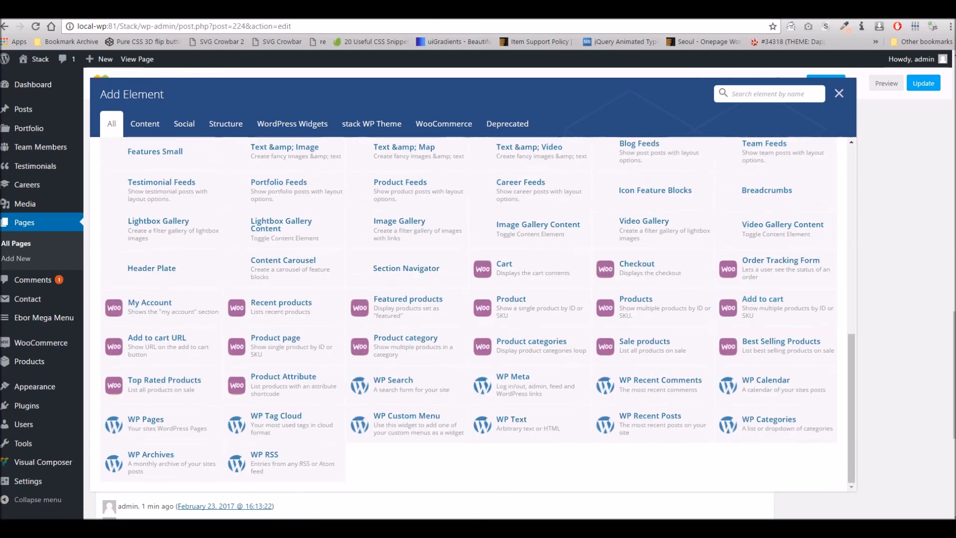